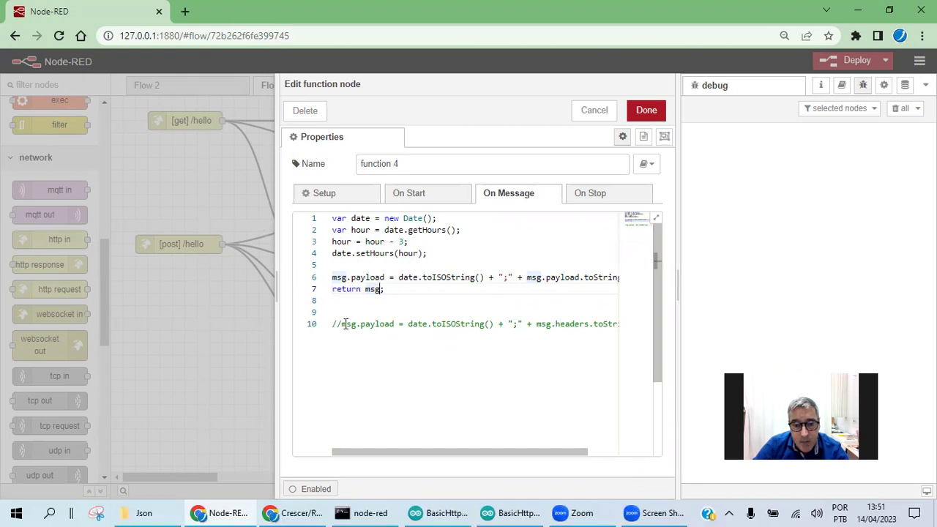
# Review the On Message code of function 4, including the commented msg.headers line, and close the editor without changes
pyautogui.moveTo(334, 324); pyautogui.dragTo(461, 324)
pyautogui.click(398, 286)
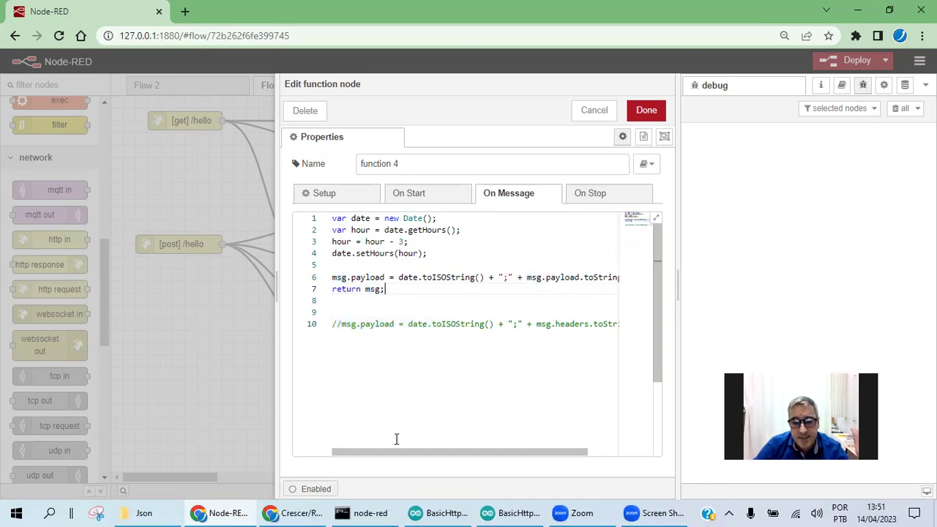
pyautogui.hscroll(2, 396, 438)
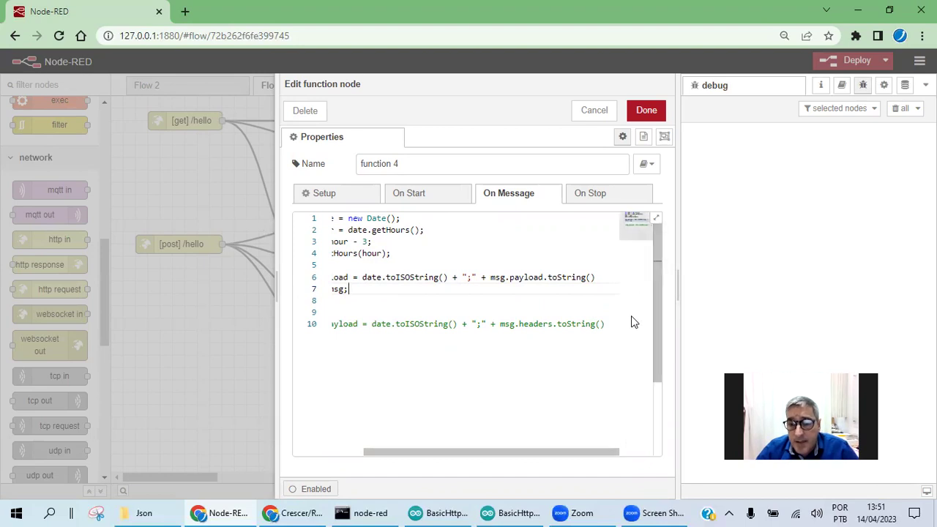
pyautogui.hscroll(-2, 397, 443)
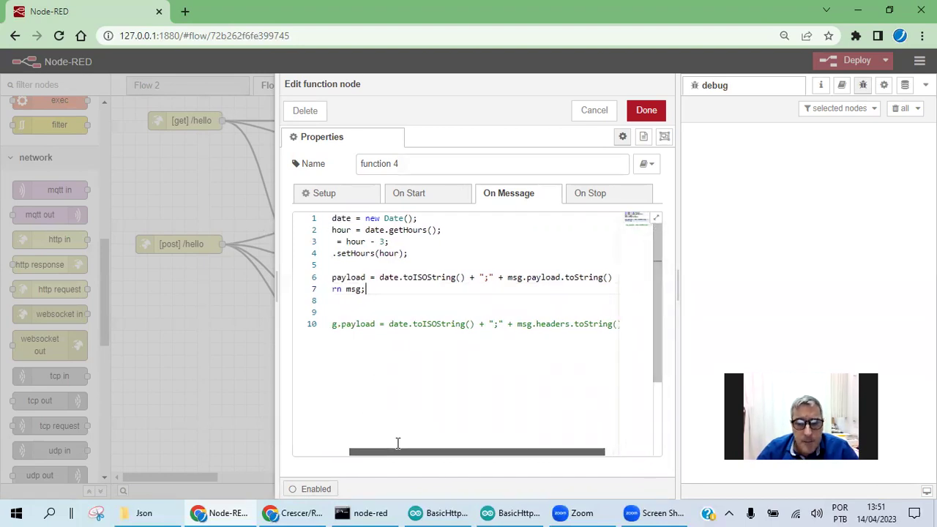
pyautogui.click(594, 110)
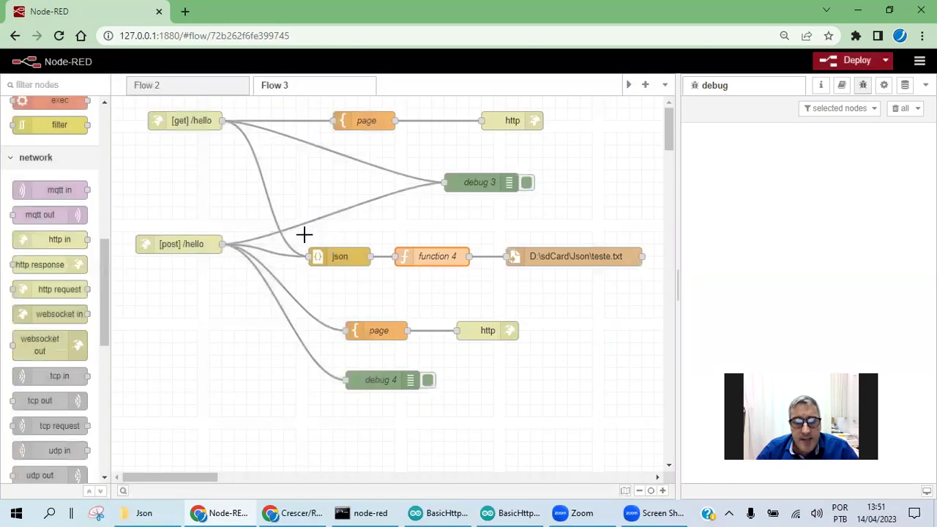
# Examine the [get] /hello flow through the json, function 4, teste.txt file and debug 3 nodes
pyautogui.click(196, 120)
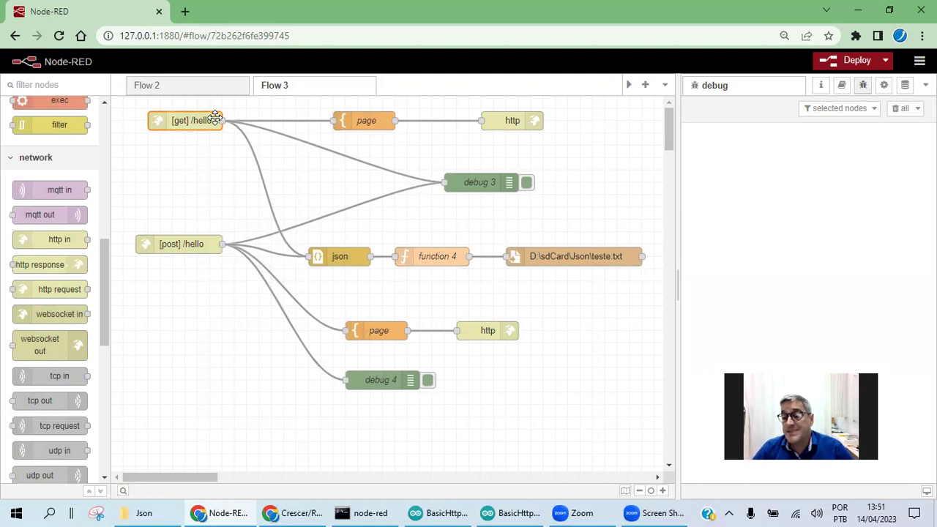
pyautogui.click(341, 255)
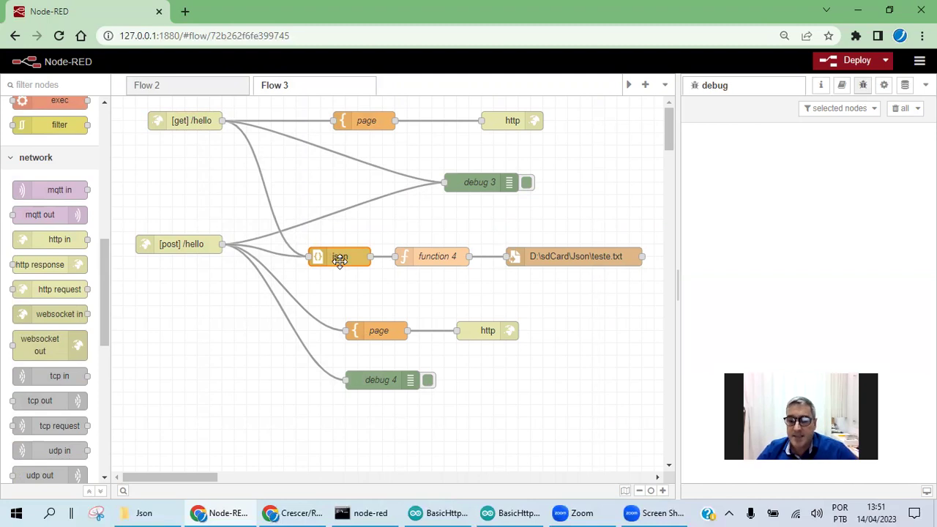
pyautogui.click(432, 255)
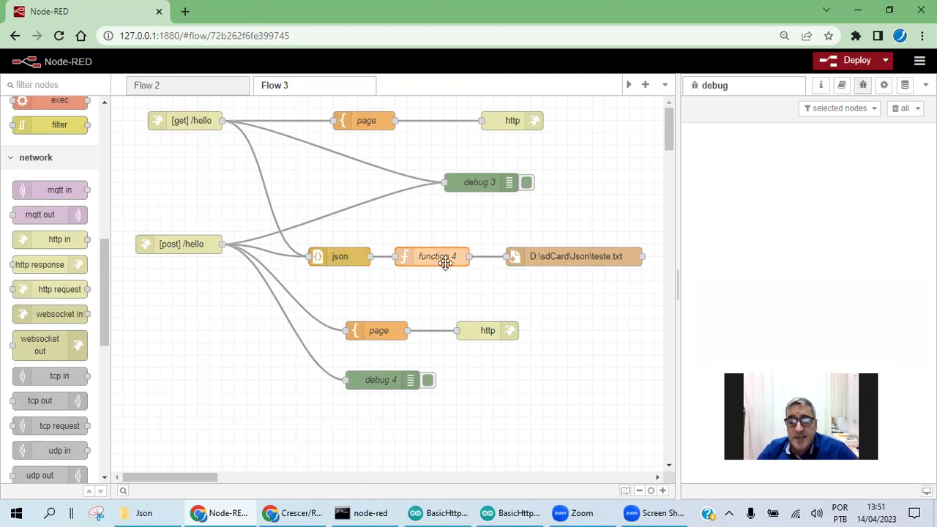
pyautogui.click(577, 256)
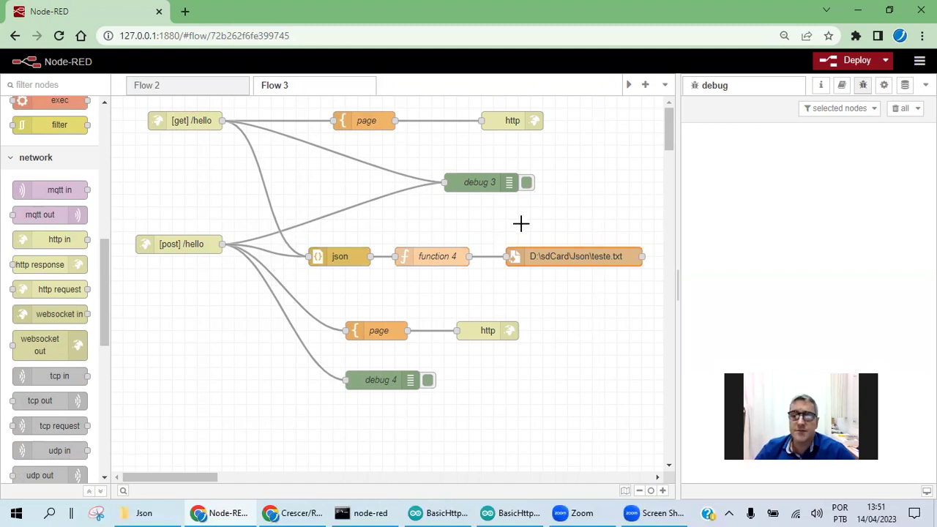
pyautogui.click(486, 181)
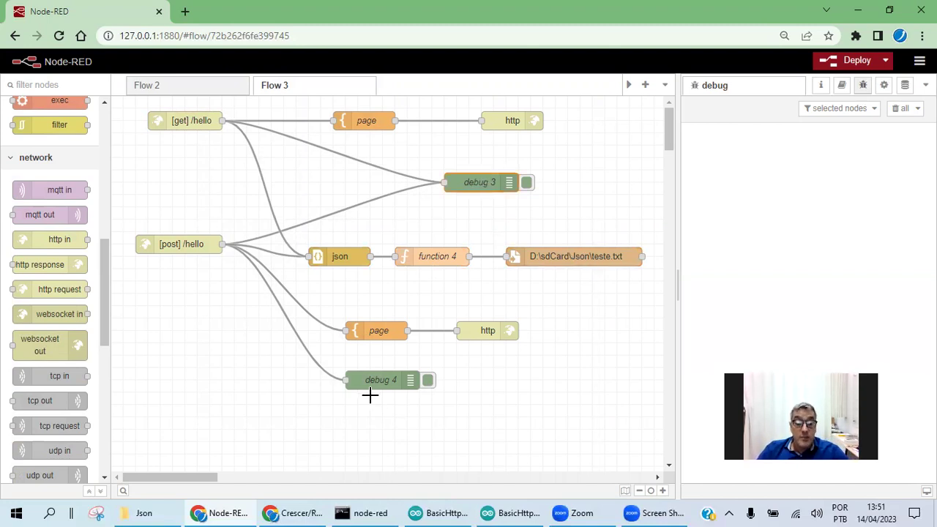
# Switch to Talend API Tester and examine the HTTP method of Request 1
pyautogui.click(291, 512)
pyautogui.click(399, 152)
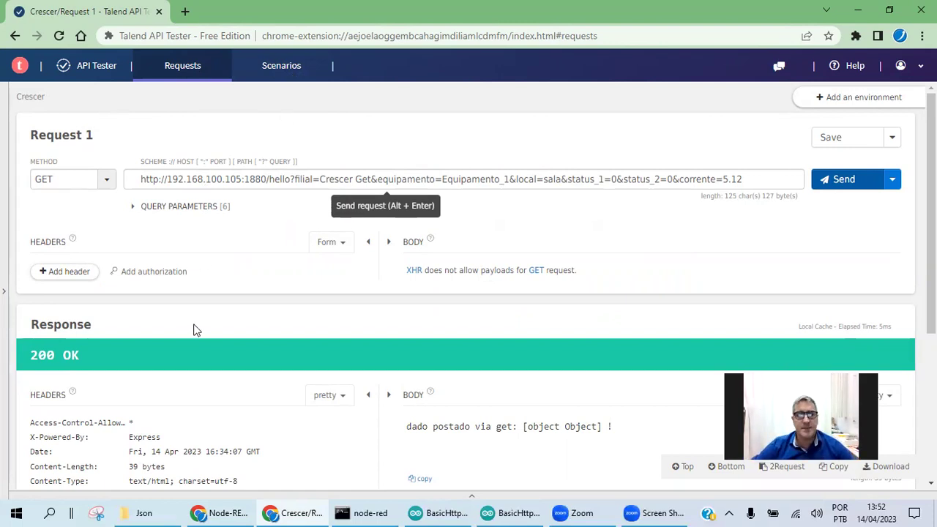
pyautogui.click(466, 180)
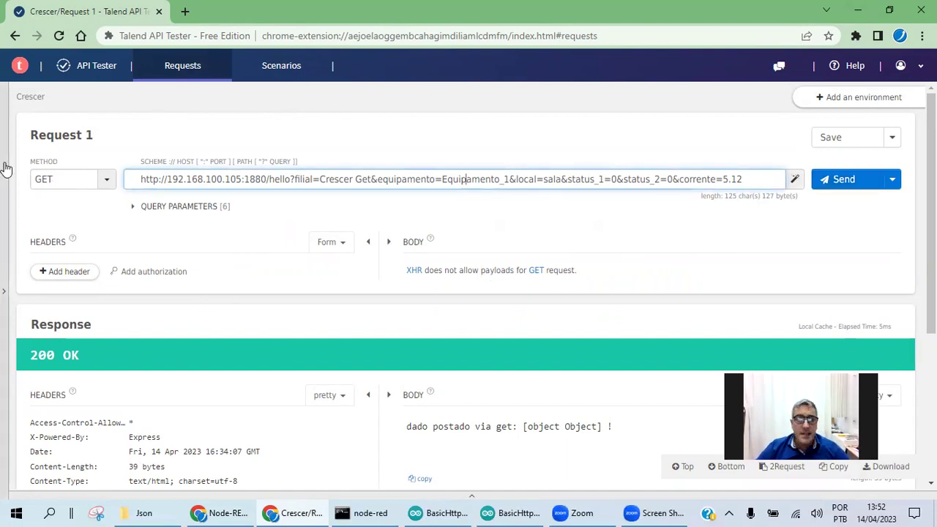
pyautogui.click(60, 178)
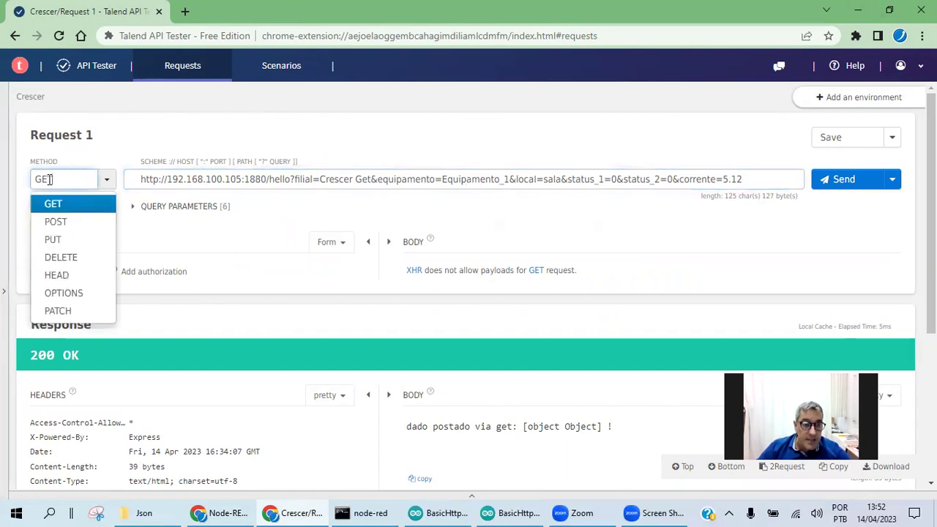
pyautogui.moveTo(57, 179); pyautogui.dragTo(36, 177)
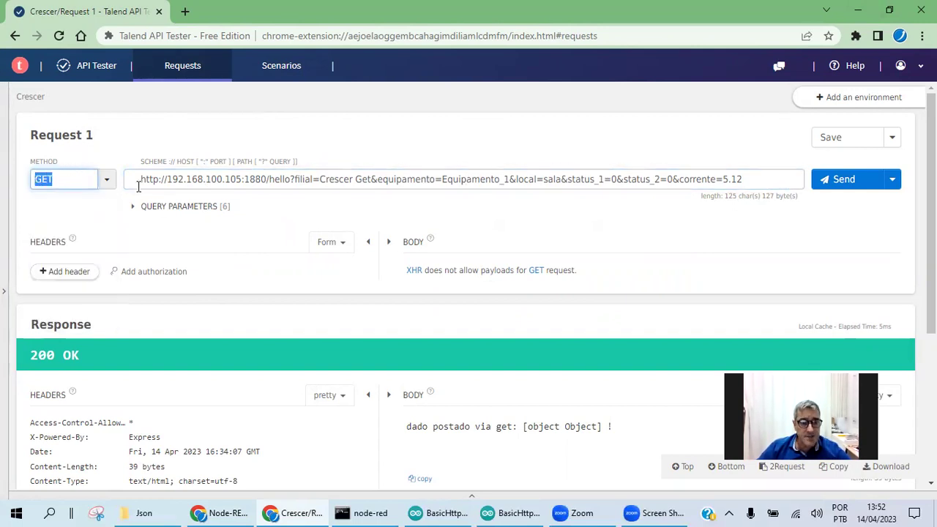
# Examine the server address, port, /hello path and question-mark separator in the request URL
pyautogui.moveTo(139, 179); pyautogui.dragTo(266, 178)
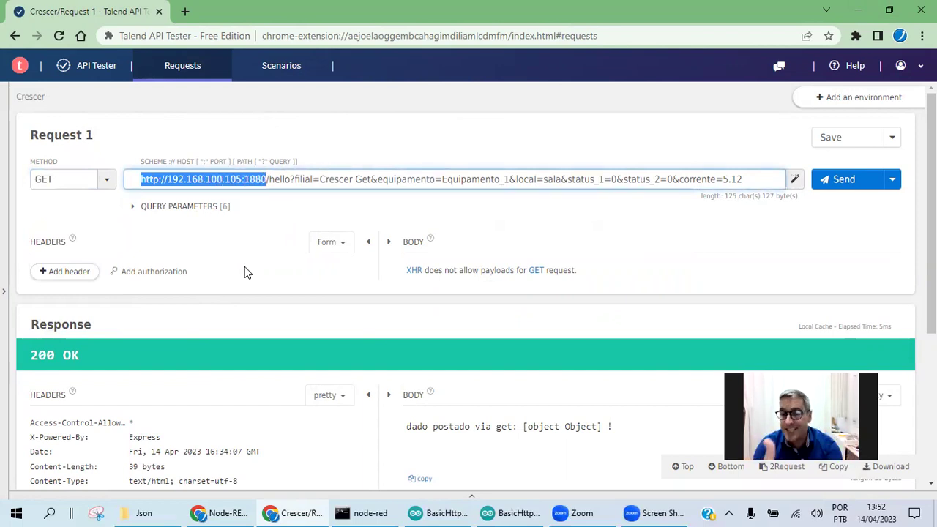
pyautogui.click(267, 179)
pyautogui.moveTo(268, 178); pyautogui.dragTo(291, 180)
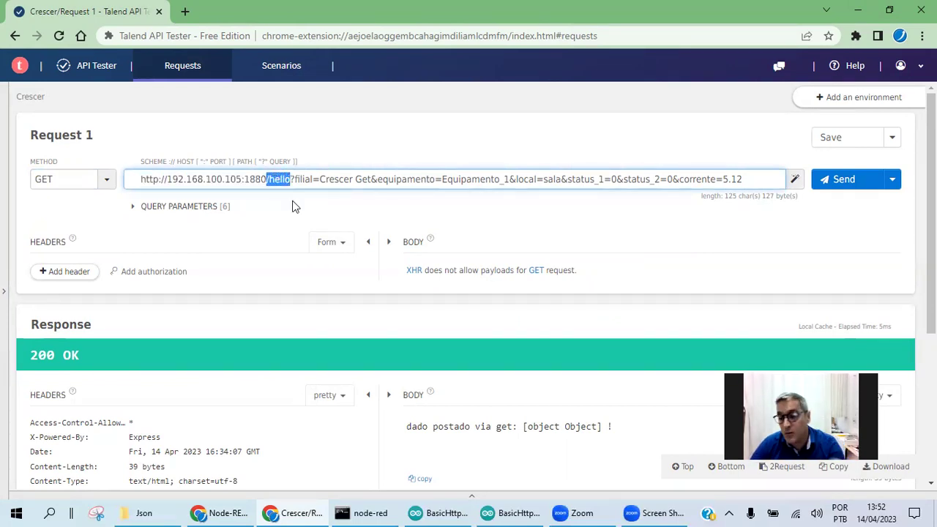
pyautogui.click(289, 180)
pyautogui.moveTo(289, 180); pyautogui.dragTo(256, 179)
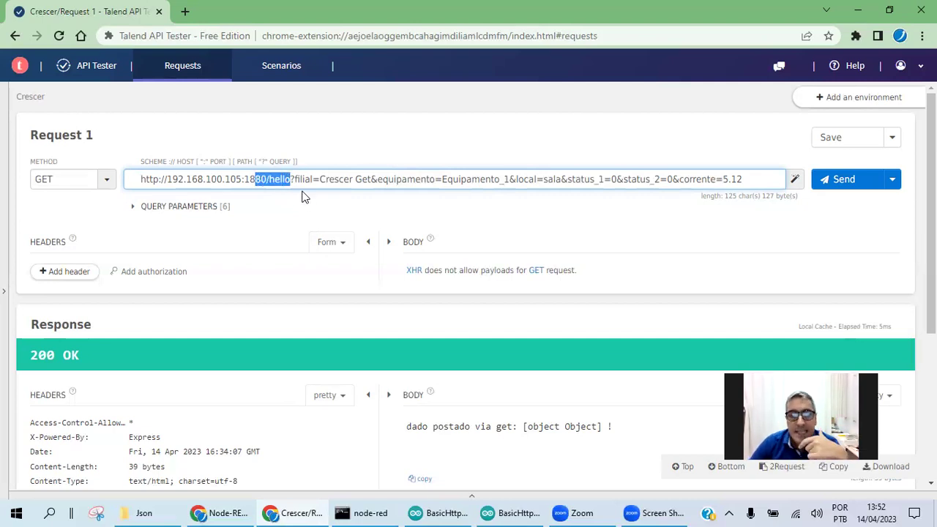
pyautogui.moveTo(291, 179); pyautogui.dragTo(287, 180)
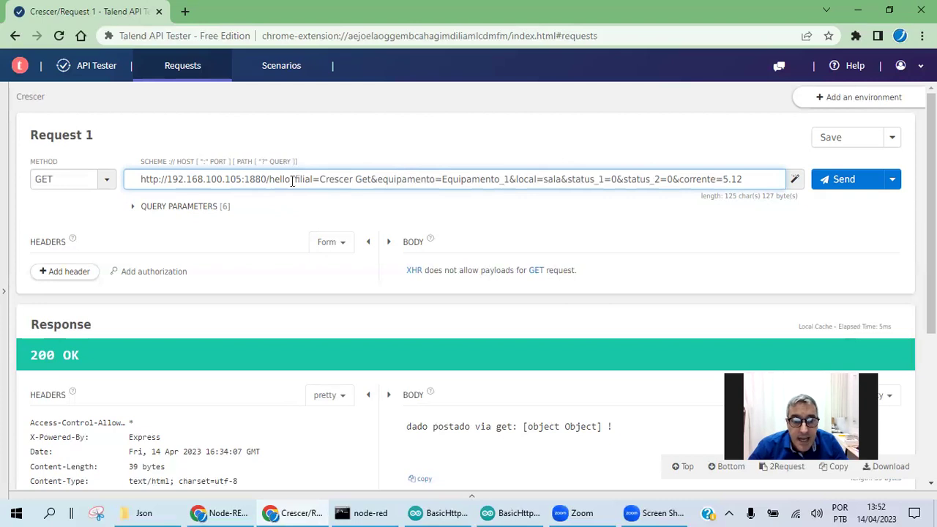
pyautogui.moveTo(291, 181); pyautogui.dragTo(293, 180)
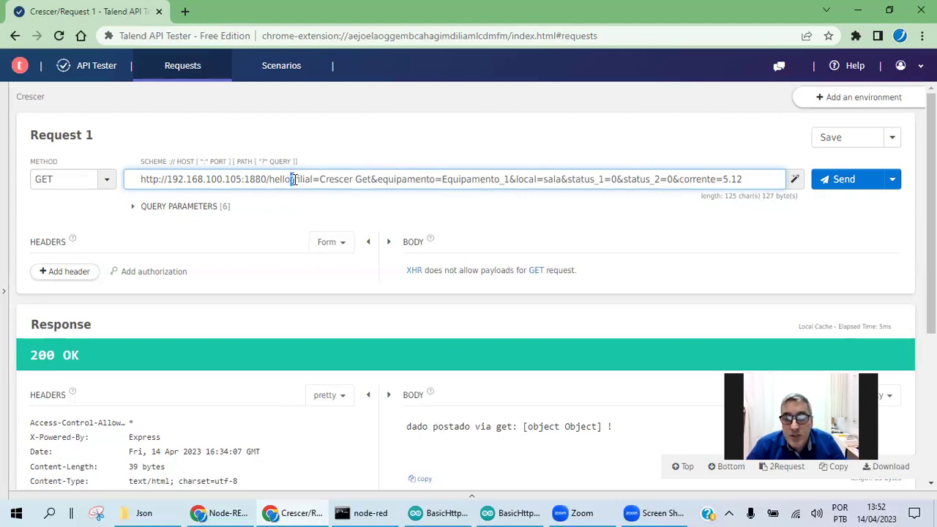
# Examine the query parameters in the request URL and the body text of the previous response
pyautogui.click(296, 178)
pyautogui.moveTo(295, 179); pyautogui.dragTo(415, 180)
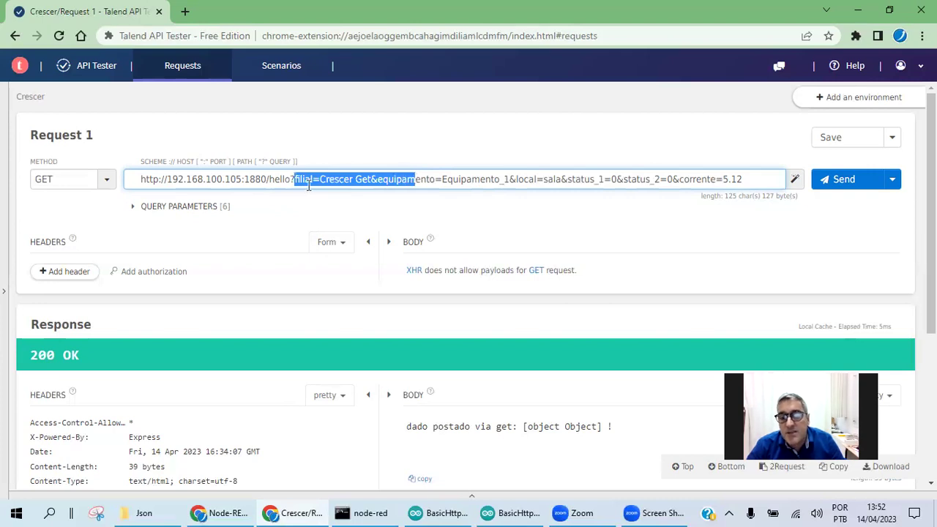
pyautogui.click(447, 180)
pyautogui.click(535, 180)
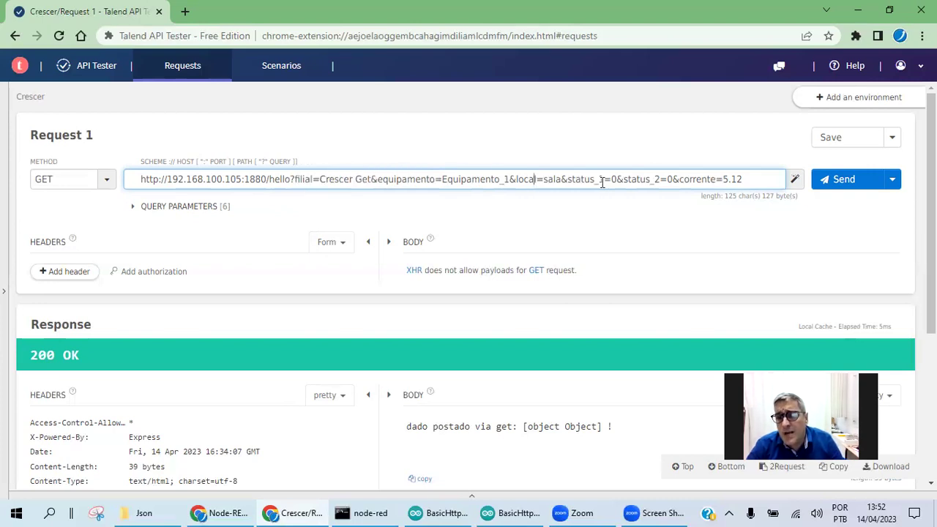
pyautogui.click(666, 180)
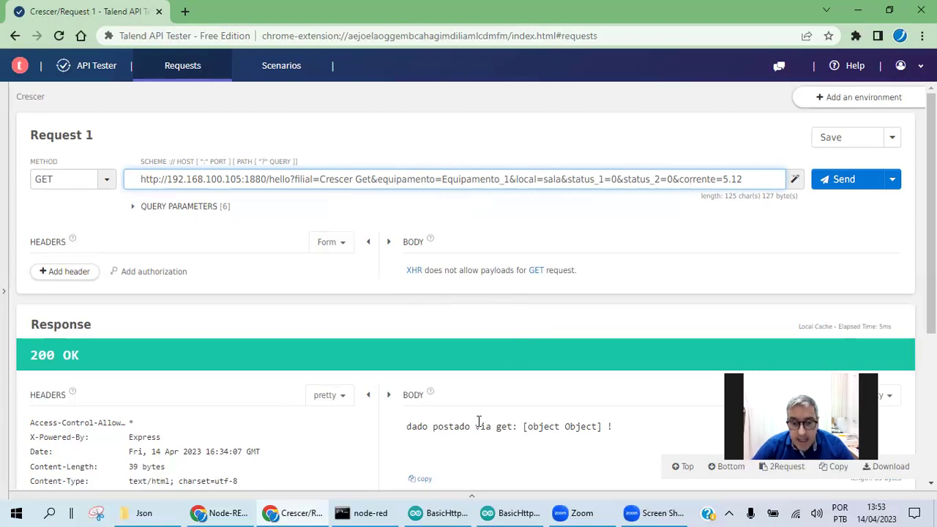
pyautogui.scroll(-2, 176, 285)
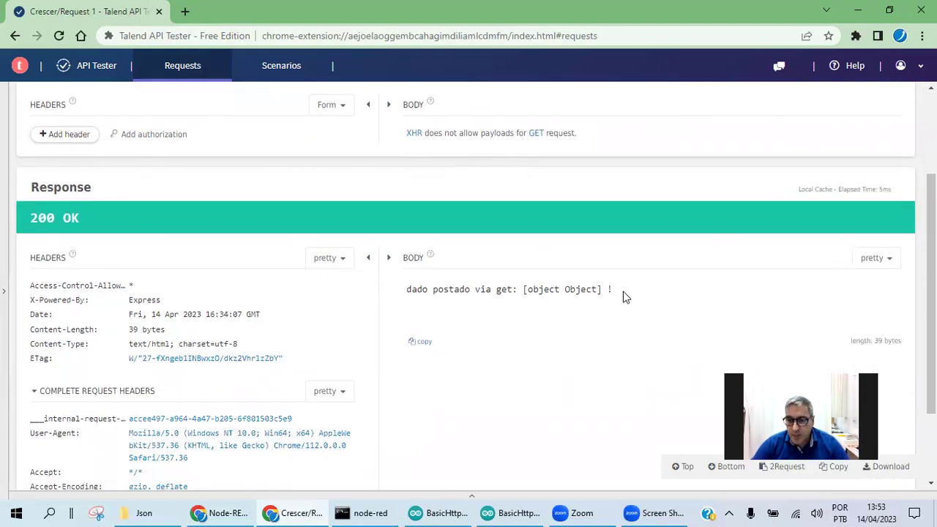
pyautogui.moveTo(405, 293); pyautogui.dragTo(613, 292)
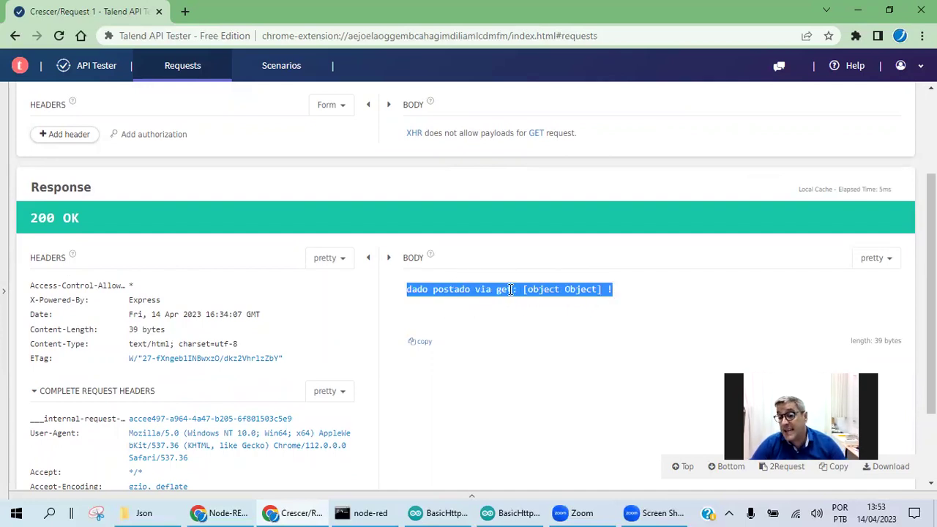
# Restore the API tester to a smaller window over Node-RED and widen it, leaving the debug messages area uncovered
pyautogui.click(889, 10)
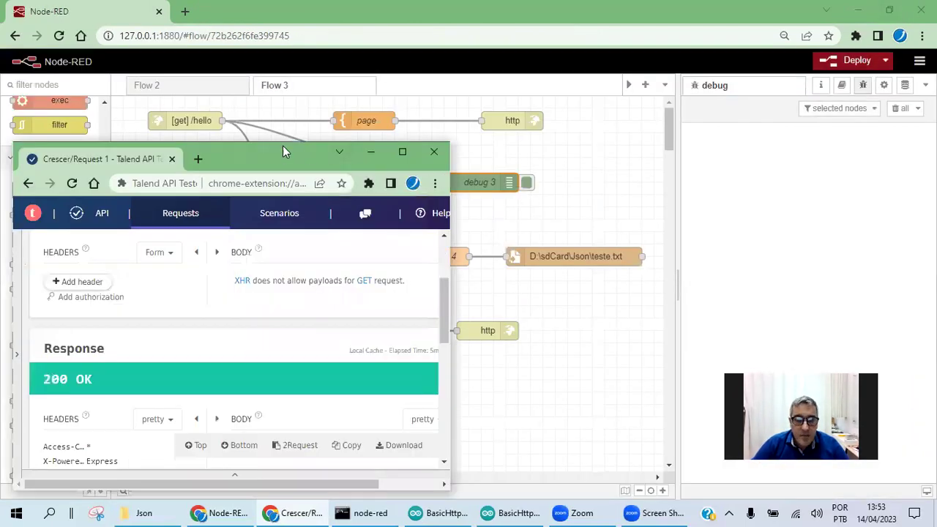
pyautogui.moveTo(283, 145); pyautogui.dragTo(329, 112)
pyautogui.moveTo(298, 451)
pyautogui.mouseDown()
pyautogui.moveTo(359, 453)
pyautogui.moveTo(298, 453)
pyautogui.mouseUp()
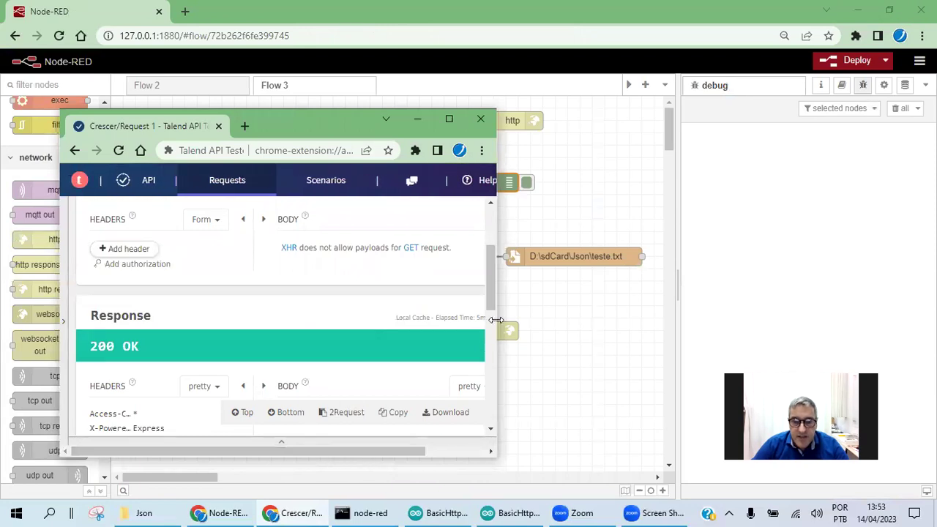
pyautogui.moveTo(496, 320); pyautogui.dragTo(604, 300)
pyautogui.scroll(3, 604, 301)
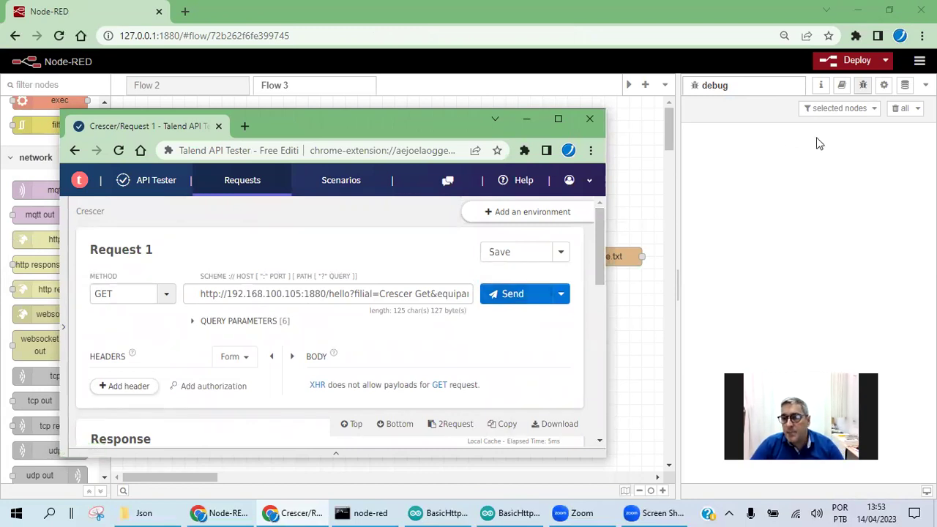
# Deploy the Node-RED flows and send the GET request to /hello from Talend API Tester
pyautogui.click(841, 65)
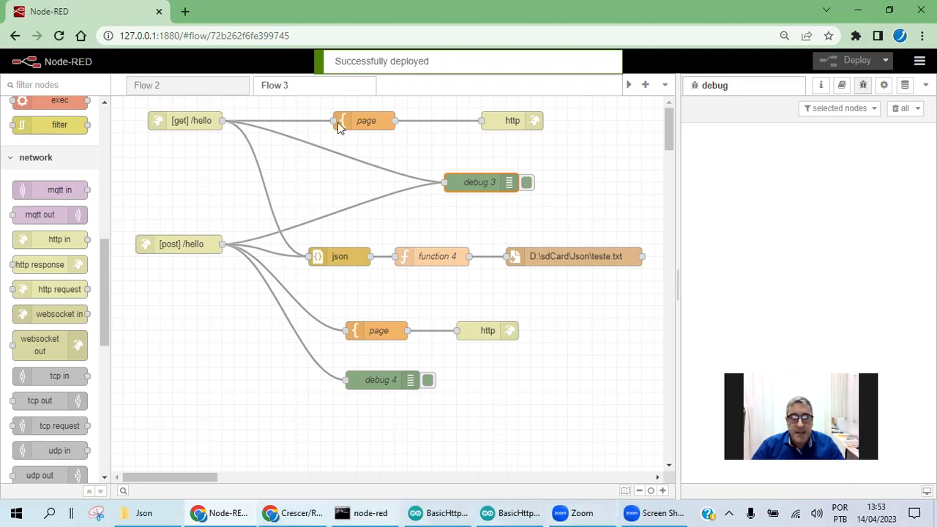
pyautogui.hotkey('alt', 'Tab')
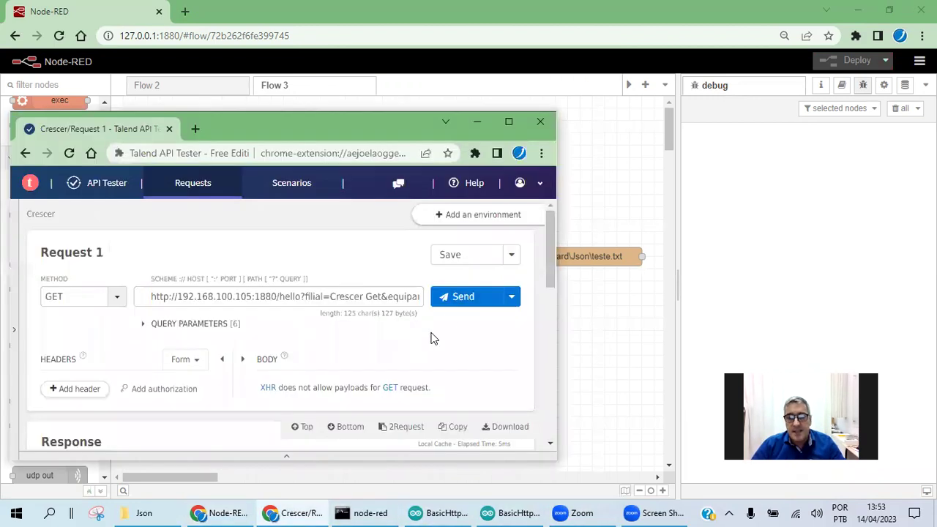
pyautogui.click(460, 303)
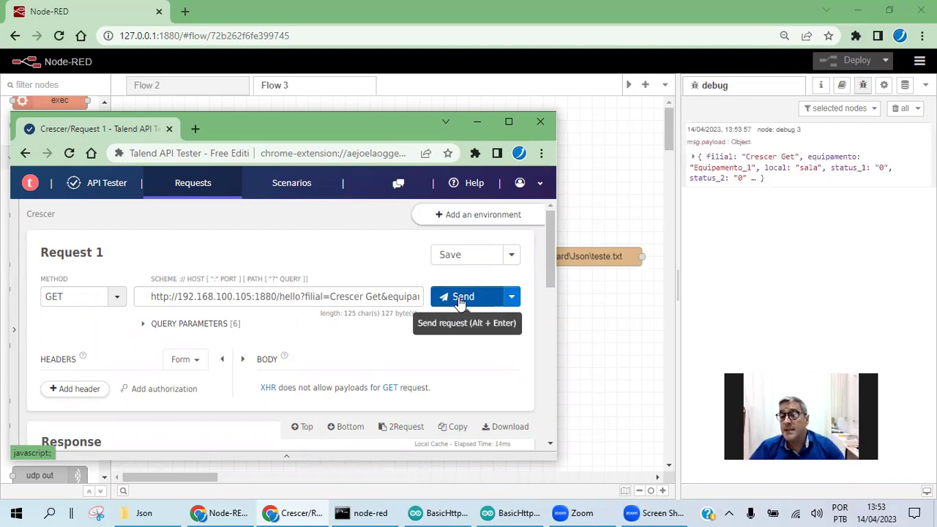
# Minimize the API tester and expand the message payload object logged by debug 3 in Node-RED
pyautogui.click(478, 122)
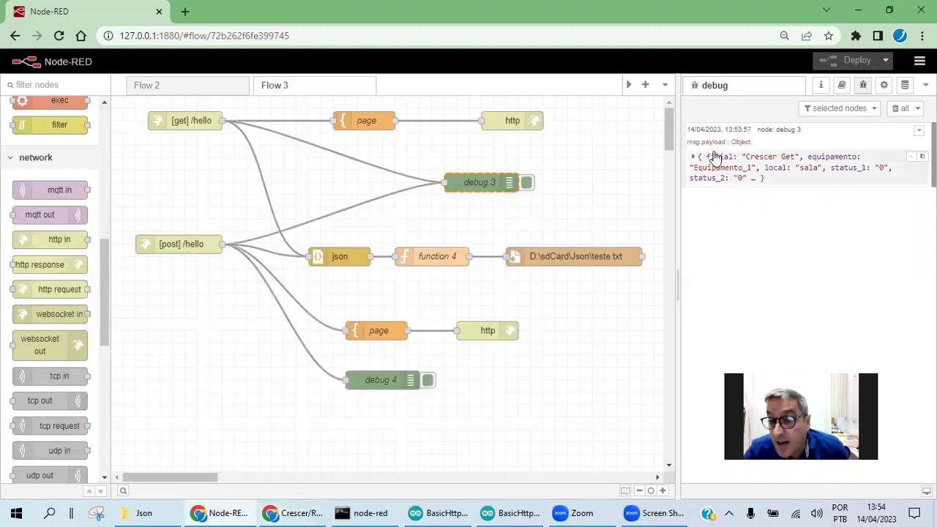
pyautogui.click(692, 157)
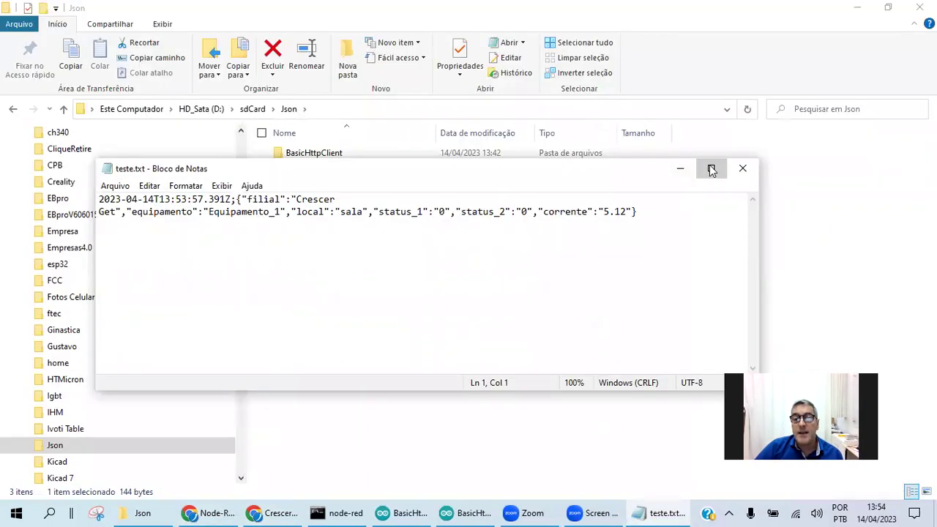
# Examine the timestamp and JSON data in teste.txt in a maximized Notepad window, and close the file
pyautogui.click(712, 169)
pyautogui.moveTo(3, 36); pyautogui.dragTo(140, 34)
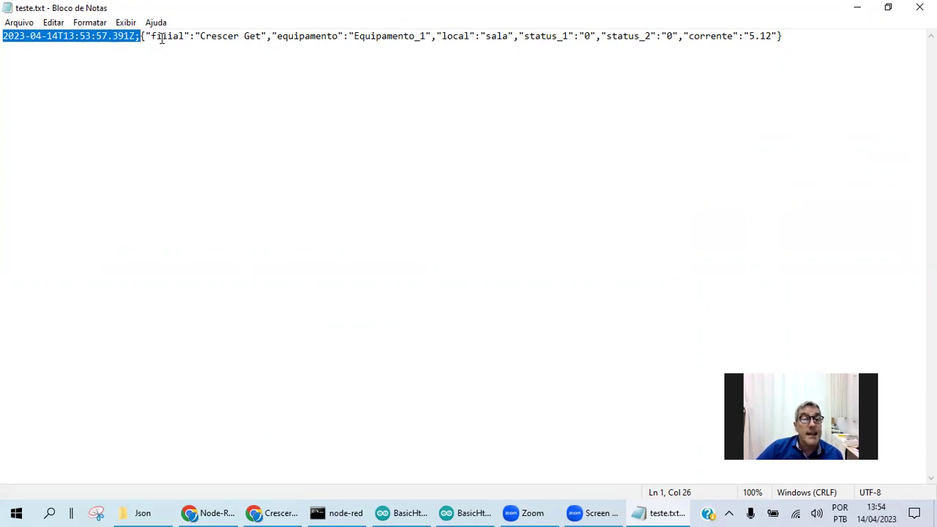
pyautogui.moveTo(154, 39); pyautogui.dragTo(776, 36)
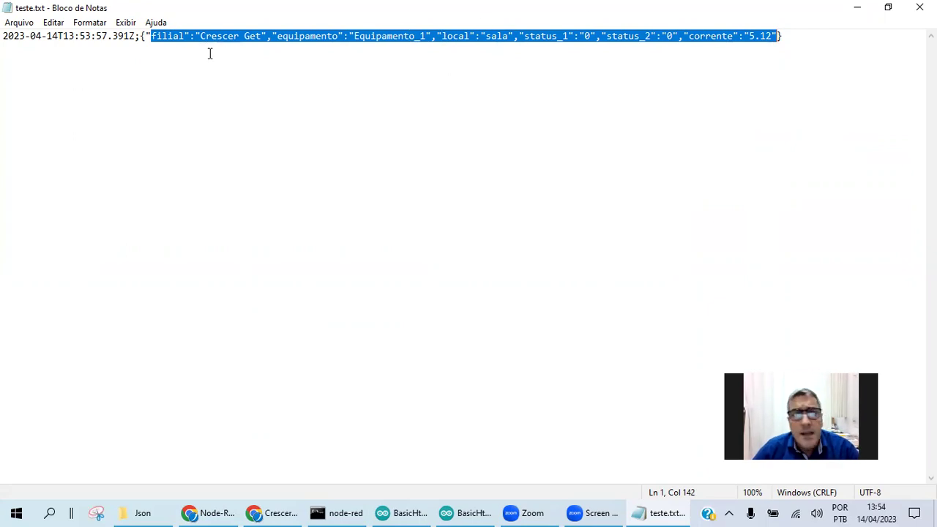
pyautogui.click(29, 38)
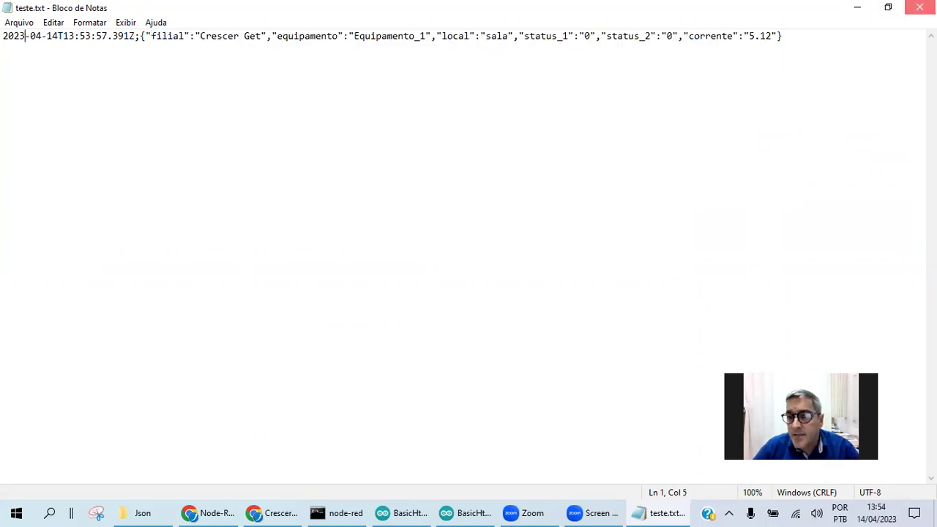
pyautogui.click(919, 8)
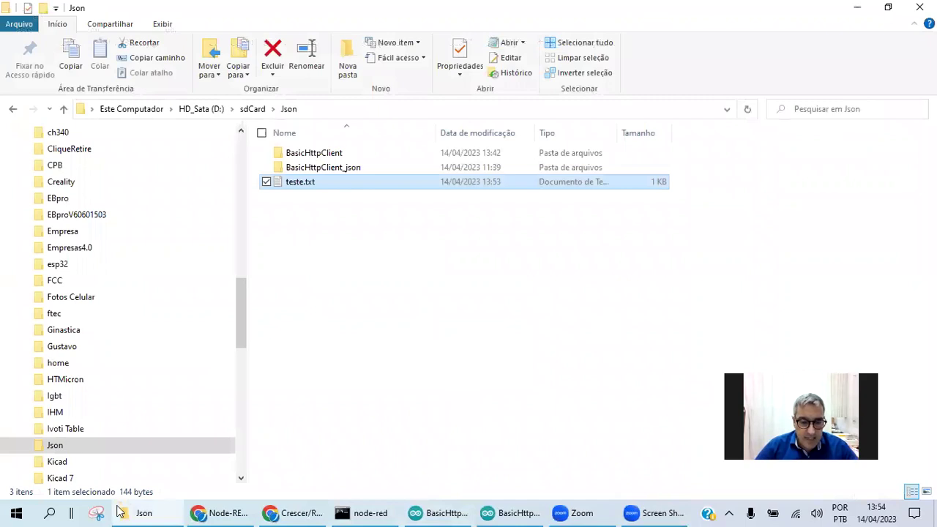
# Send the GET request to /hello three times from Talend API Tester placed over Node-RED, and minimize the tester
pyautogui.click(233, 512)
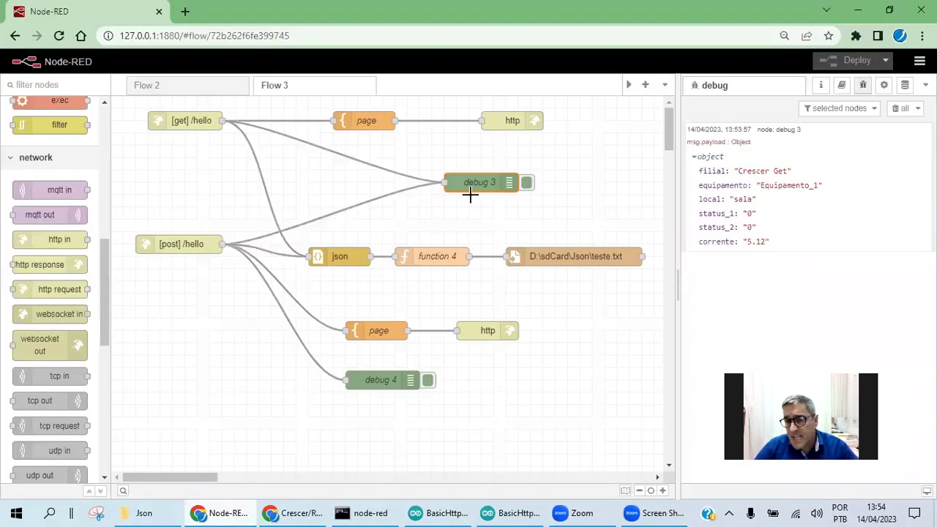
pyautogui.click(224, 512)
pyautogui.click(296, 512)
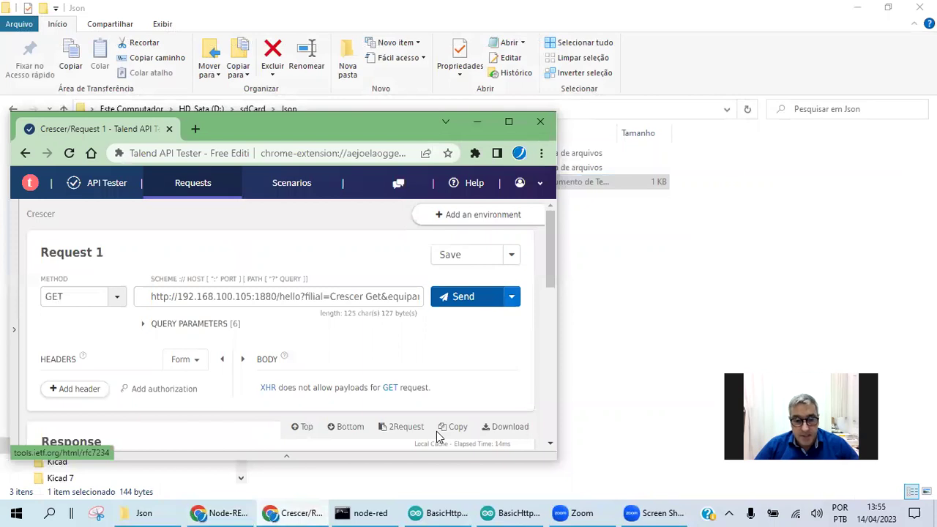
pyautogui.click(244, 512)
pyautogui.click(307, 512)
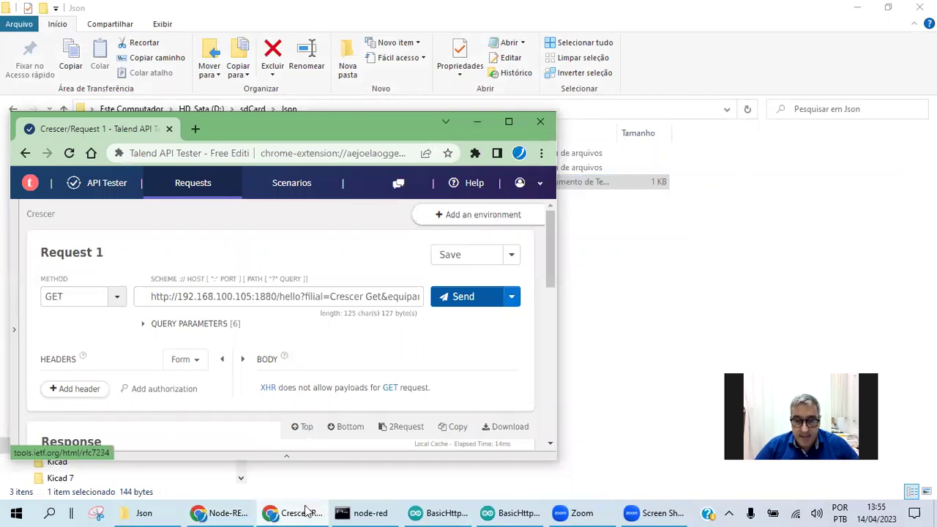
pyautogui.click(461, 297)
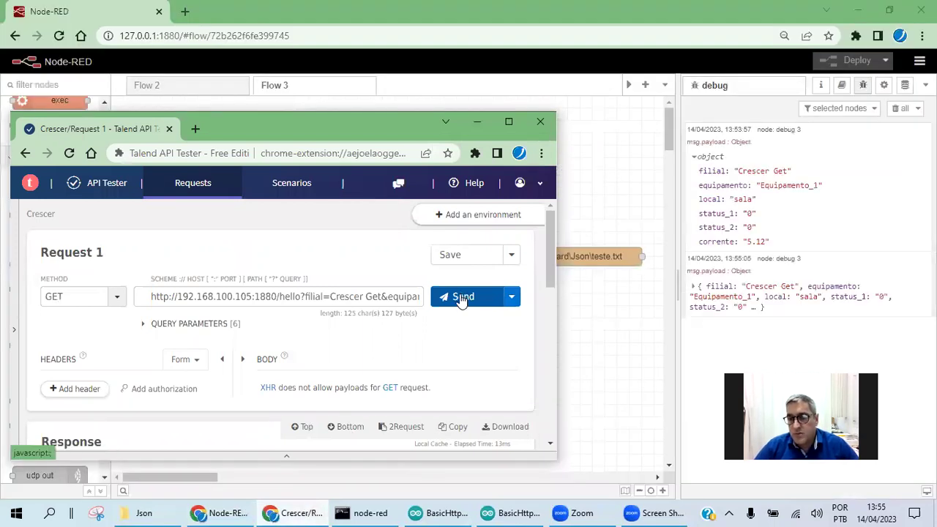
pyautogui.click(461, 296)
pyautogui.click(461, 298)
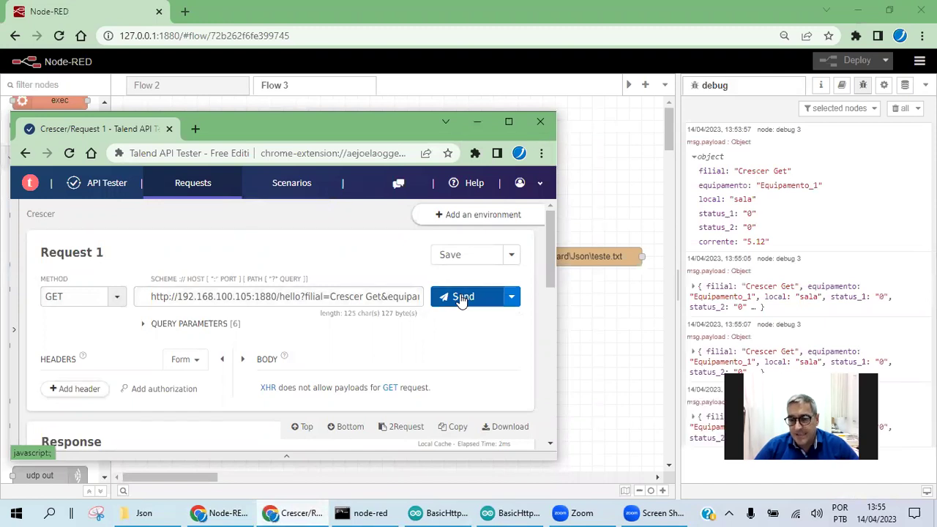
pyautogui.click(478, 120)
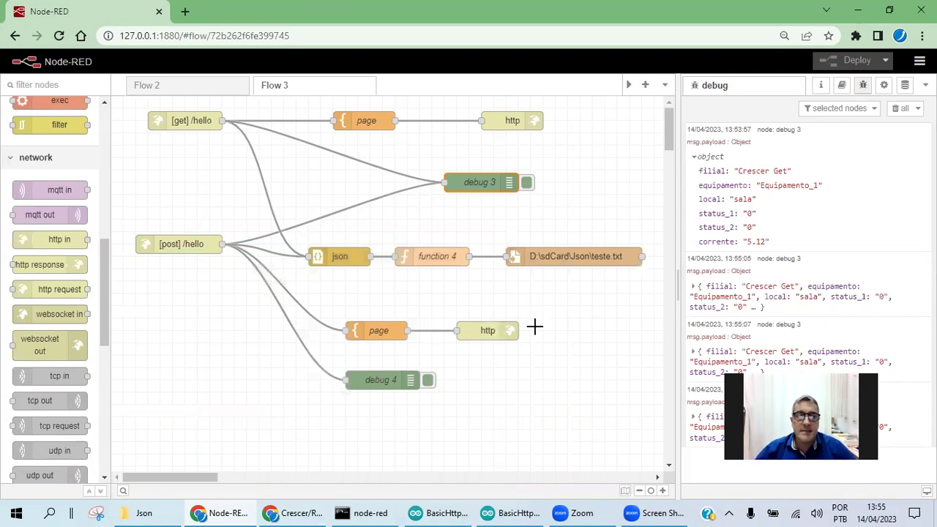
# Examine the timestamped GET records in teste.txt in a maximized Notepad window, highlighting the newest lines and the last filial value, and close the file
pyautogui.click(756, 330)
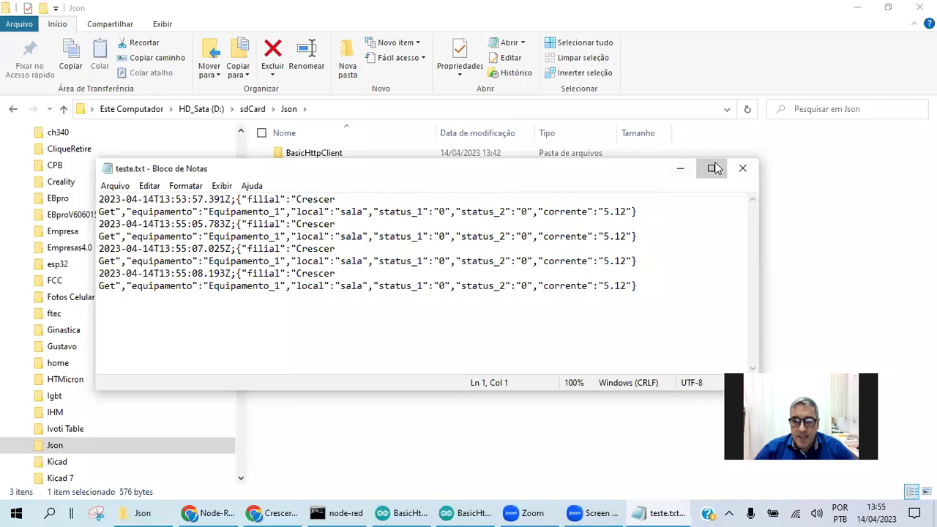
pyautogui.click(691, 168)
pyautogui.moveTo(803, 75); pyautogui.dragTo(5, 48)
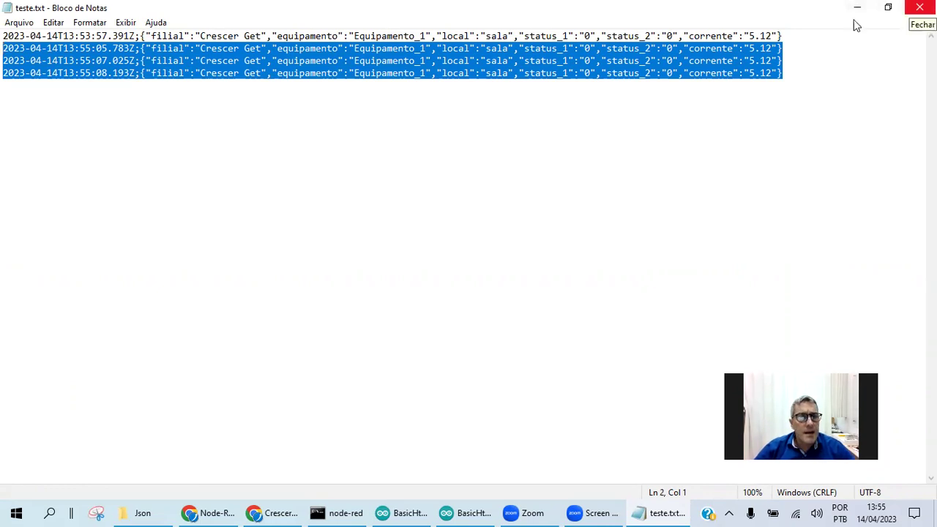
pyautogui.click(228, 62)
pyautogui.moveTo(199, 74); pyautogui.dragTo(262, 74)
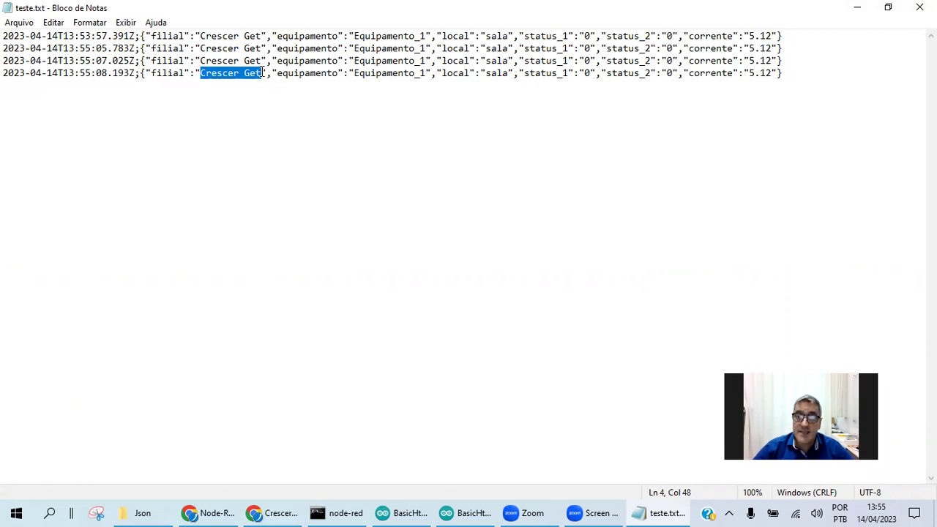
pyautogui.click(919, 7)
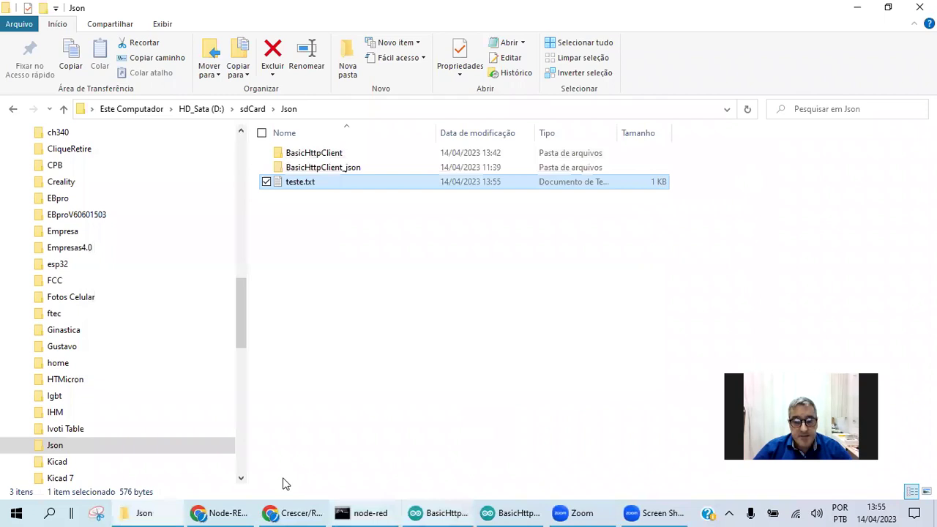
# Return to Node-RED and select the [get] /hello node together with its page, http and debug 3 nodes
pyautogui.click(304, 511)
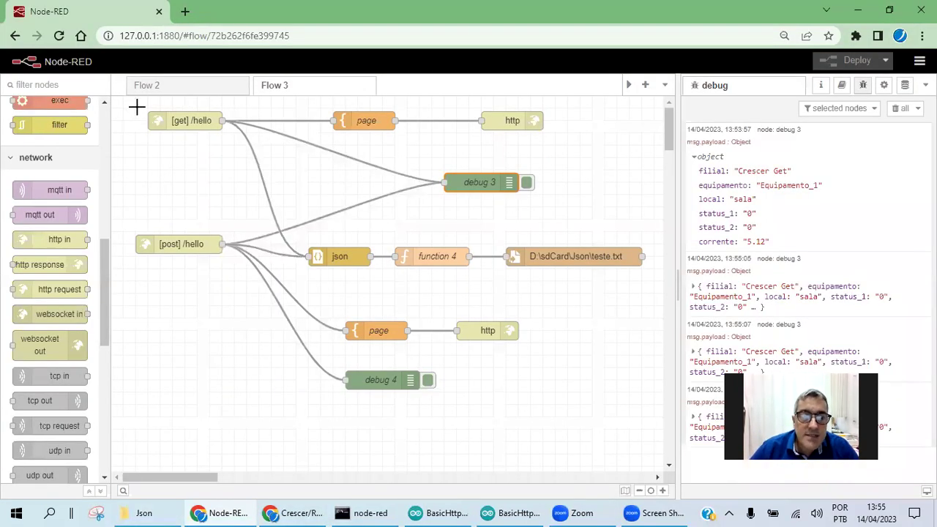
pyautogui.moveTo(137, 107); pyautogui.dragTo(590, 219)
pyautogui.scroll(-2, 244, 249)
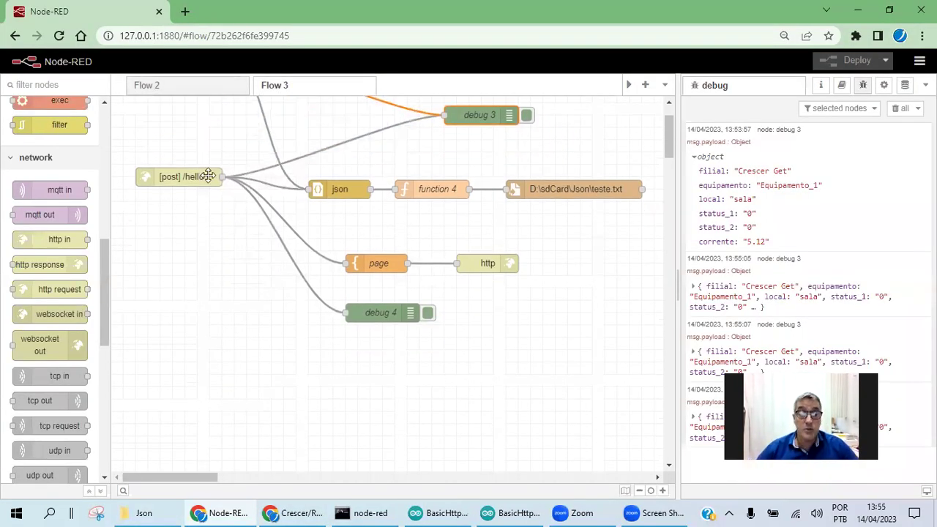
pyautogui.scroll(2, 202, 249)
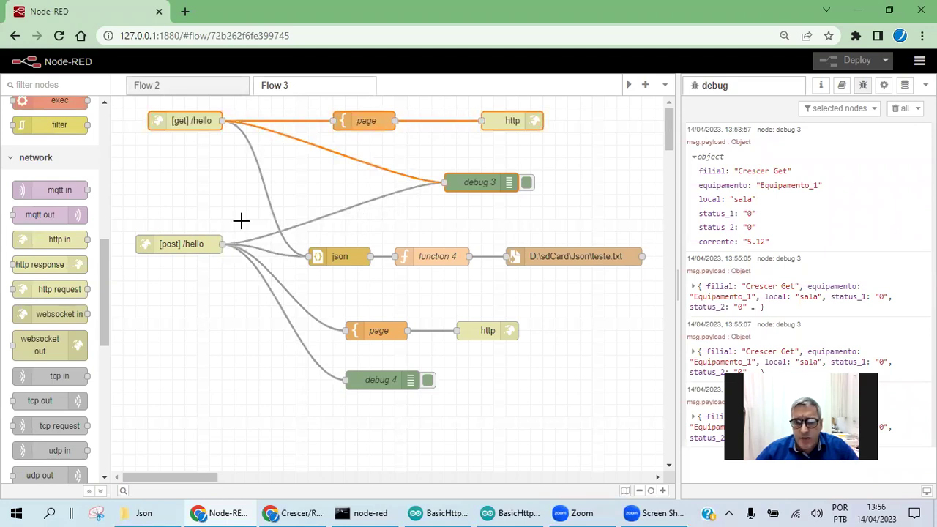
# Inspect the method options and URL of the [post] /hello node, and close its settings without changes
pyautogui.doubleClick(176, 244)
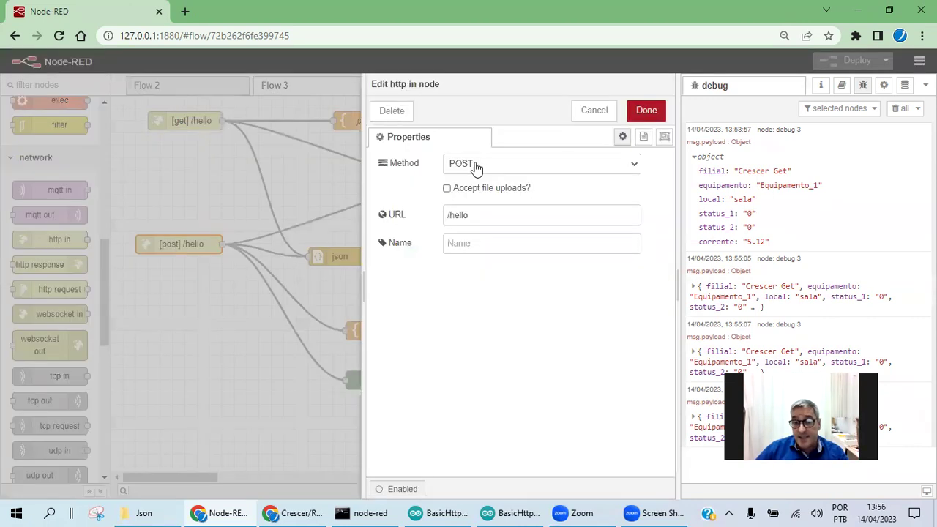
pyautogui.click(487, 167)
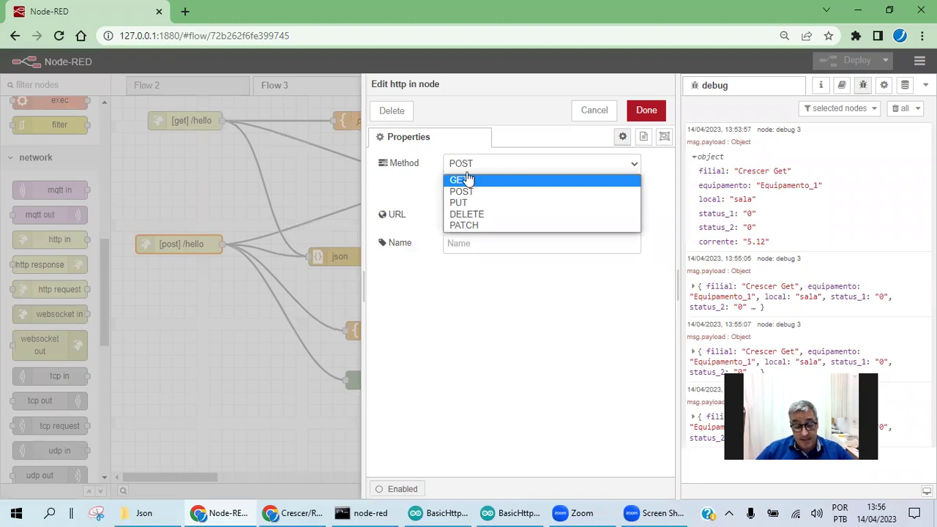
pyautogui.press('Escape')
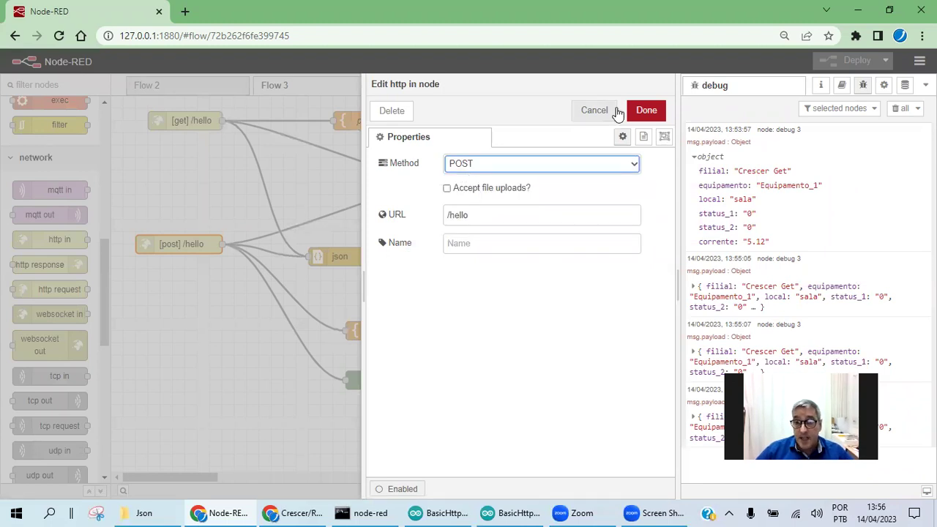
pyautogui.click(594, 110)
# Go through the json, function 4 and file nodes, and review the template text of the POST branch's page node without changing it
pyautogui.click(317, 263)
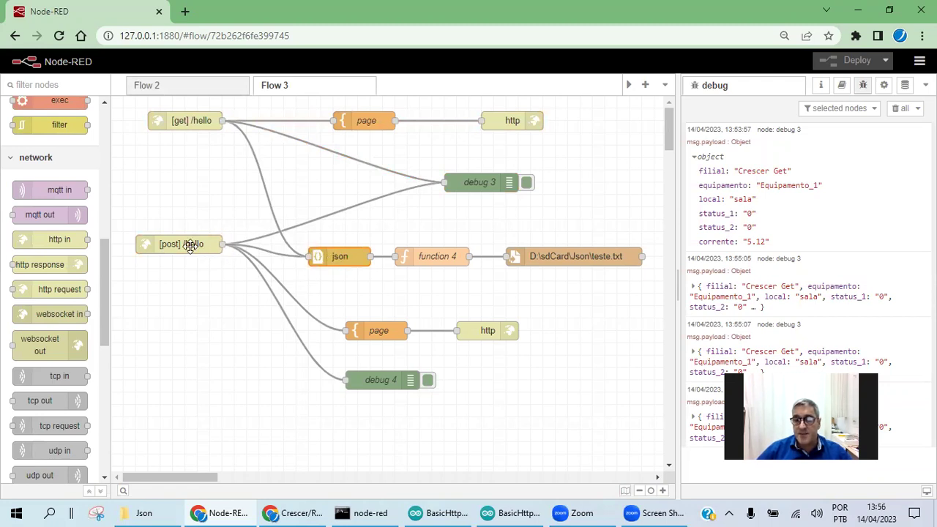
pyautogui.click(424, 257)
pyautogui.click(541, 258)
pyautogui.click(374, 334)
pyautogui.doubleClick(374, 333)
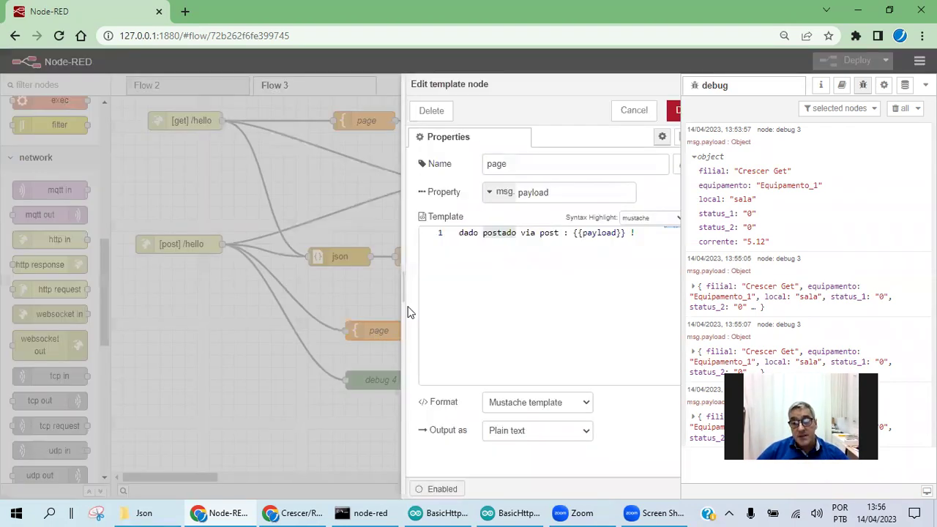
pyautogui.click(502, 233)
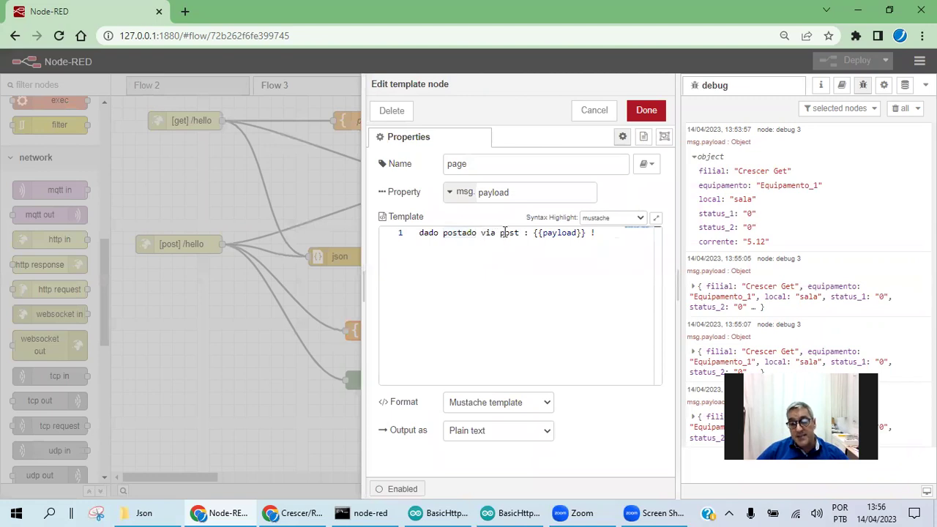
pyautogui.click(598, 111)
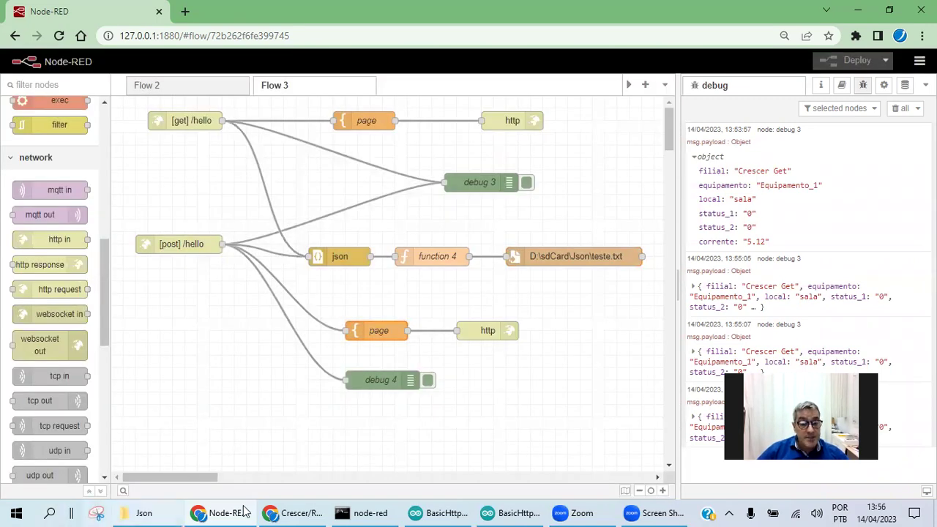
# Examine the body of the GET response in the maximized Talend API Tester, and restore the window to its smaller size
pyautogui.click(296, 512)
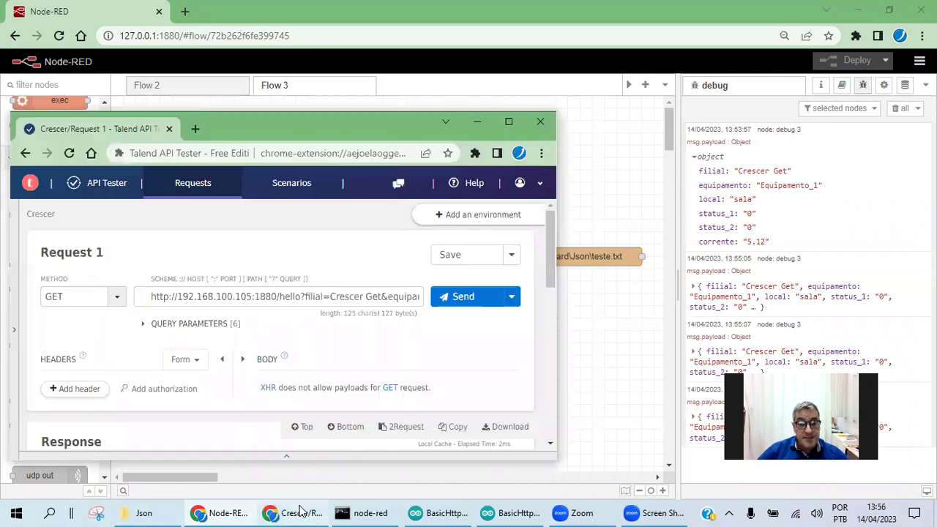
pyautogui.click(510, 121)
pyautogui.scroll(-3, 362, 342)
pyautogui.scroll(1, 93, 221)
pyautogui.scroll(1, 93, 222)
pyautogui.moveTo(77, 252); pyautogui.dragTo(7, 259)
pyautogui.click(535, 386)
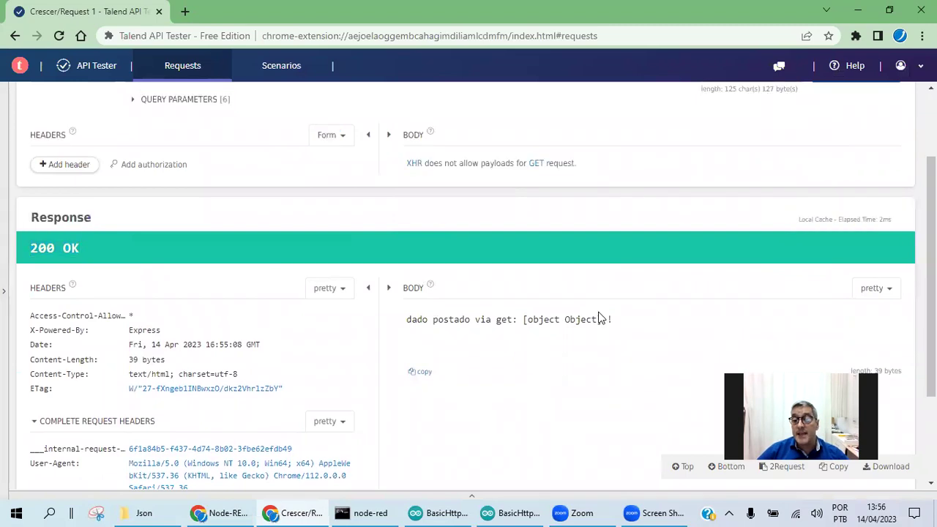
pyautogui.moveTo(621, 324); pyautogui.dragTo(417, 325)
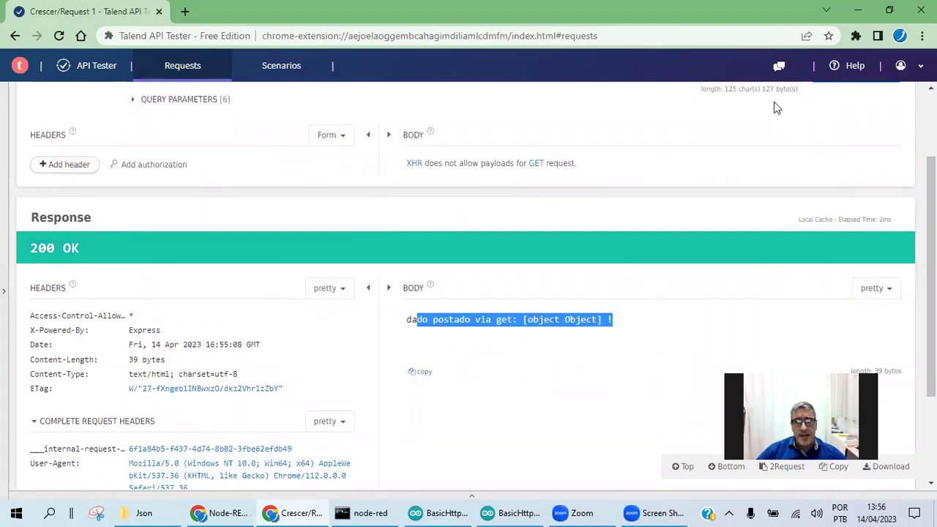
pyautogui.click(889, 10)
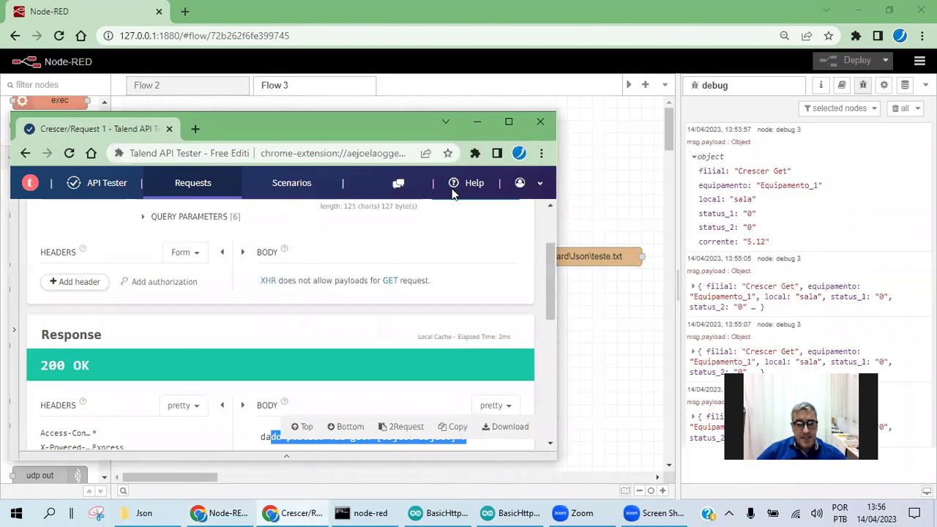
# In Node-RED, highlight the word "post" in the POST branch's page template, cancel the edit and select the adjacent http response node
pyautogui.click(588, 135)
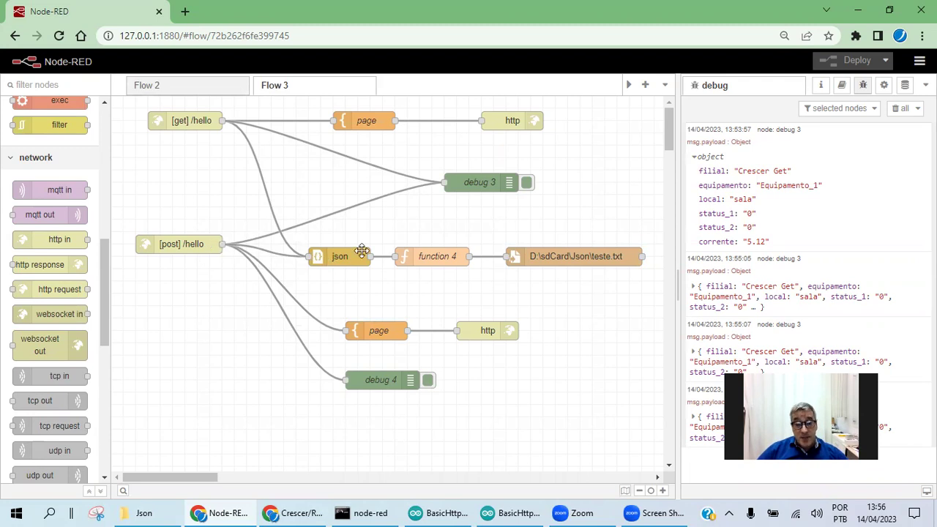
pyautogui.doubleClick(378, 330)
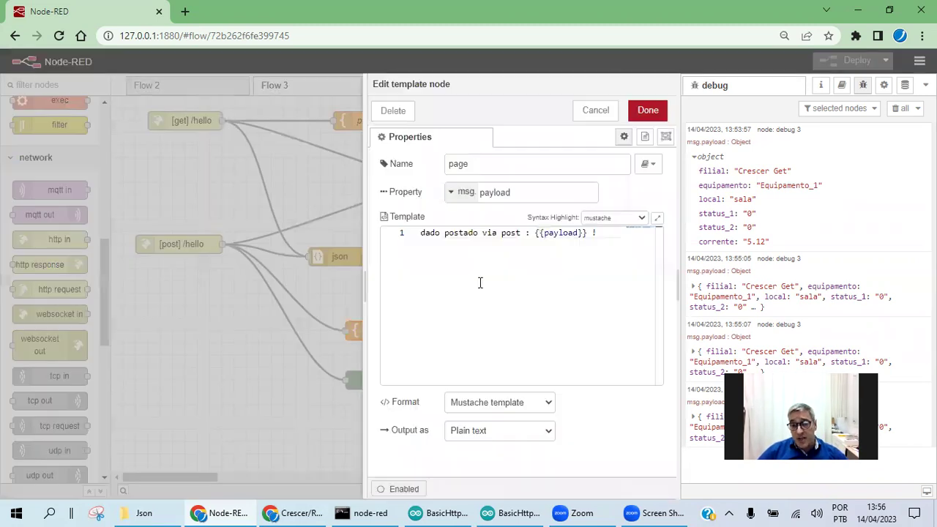
pyautogui.doubleClick(505, 233)
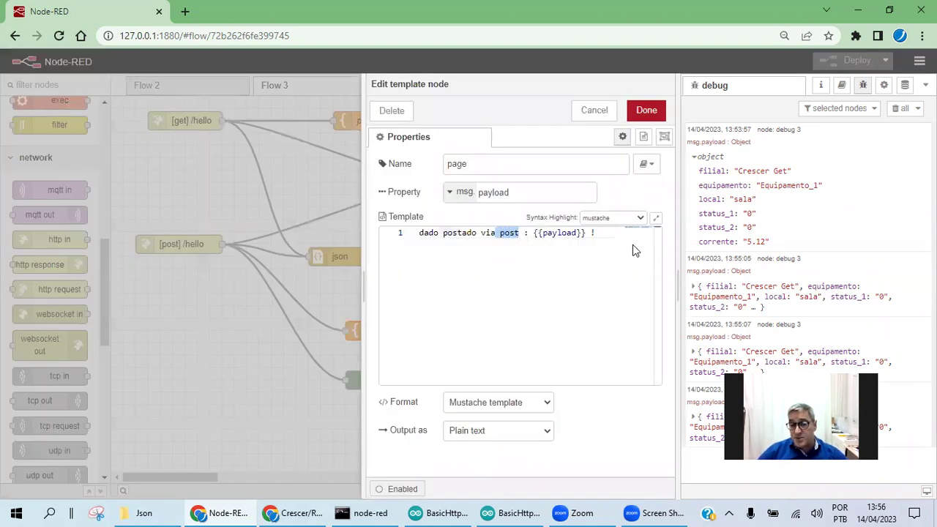
pyautogui.click(594, 111)
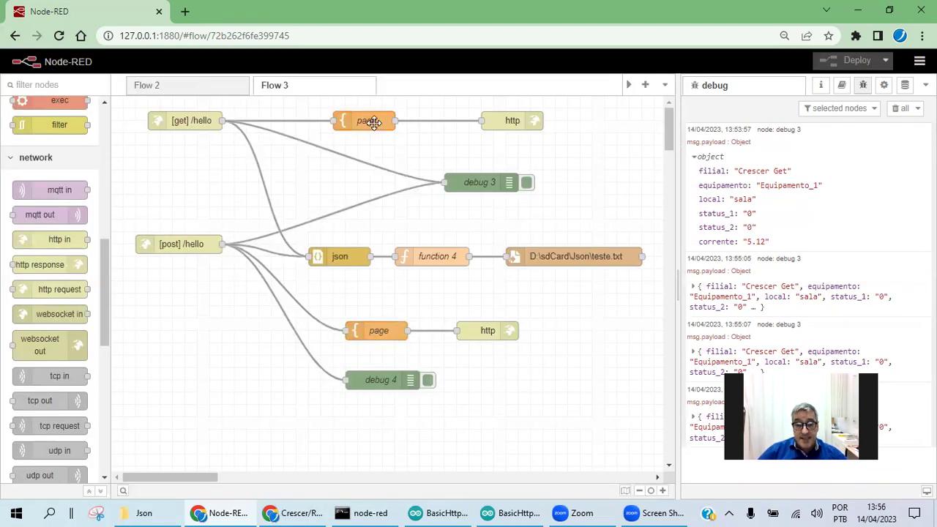
pyautogui.click(490, 330)
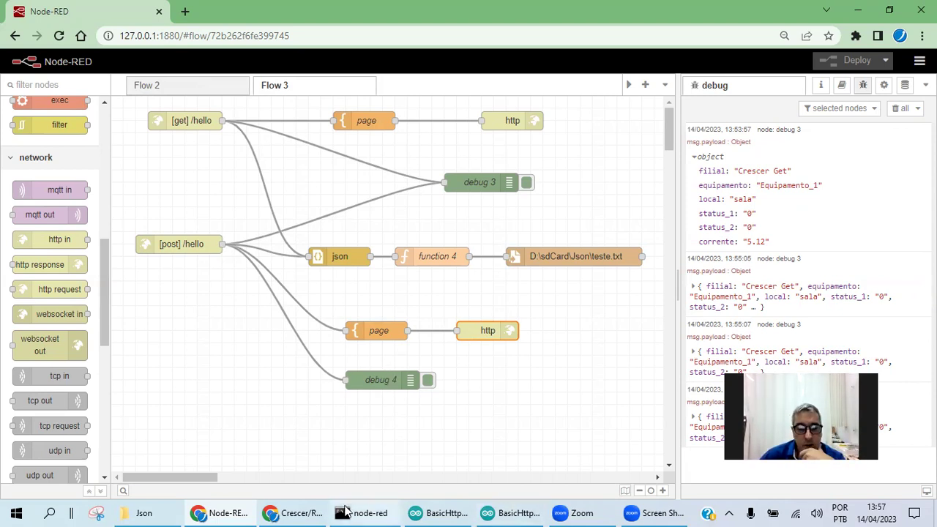
# Open Request 3 of the Crescer project in the maximized Talend API Tester, with the repository sidebar collapsed and the URL field active
pyautogui.click(292, 512)
pyautogui.click(510, 123)
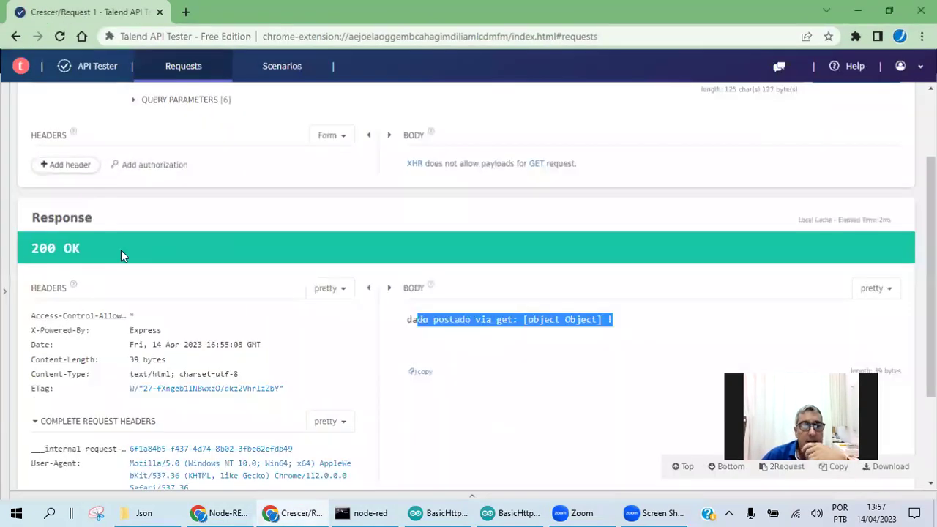
pyautogui.click(6, 291)
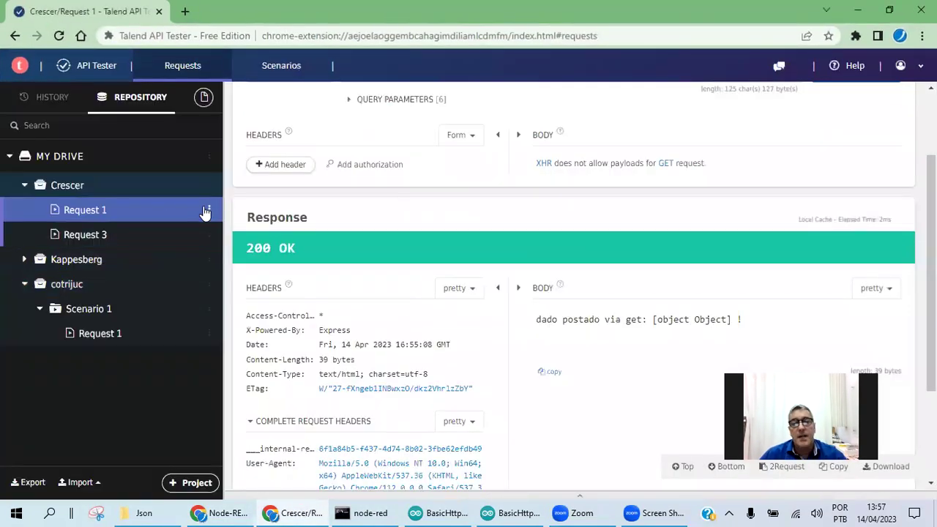
pyautogui.click(103, 210)
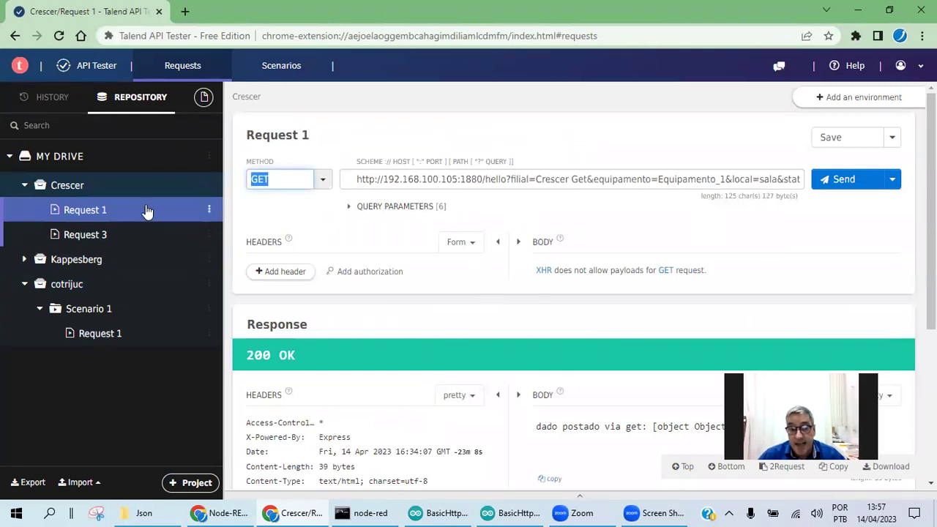
pyautogui.click(86, 236)
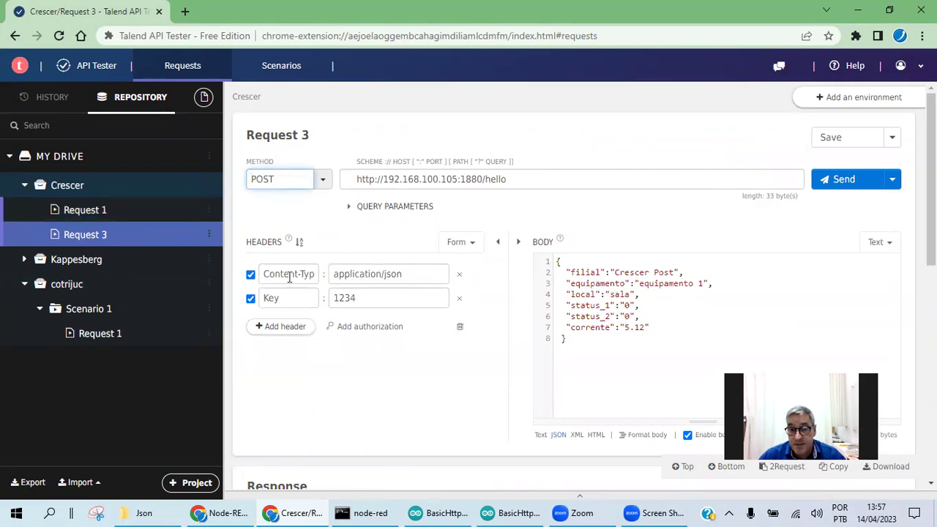
pyautogui.moveTo(223, 274); pyautogui.dragTo(93, 276)
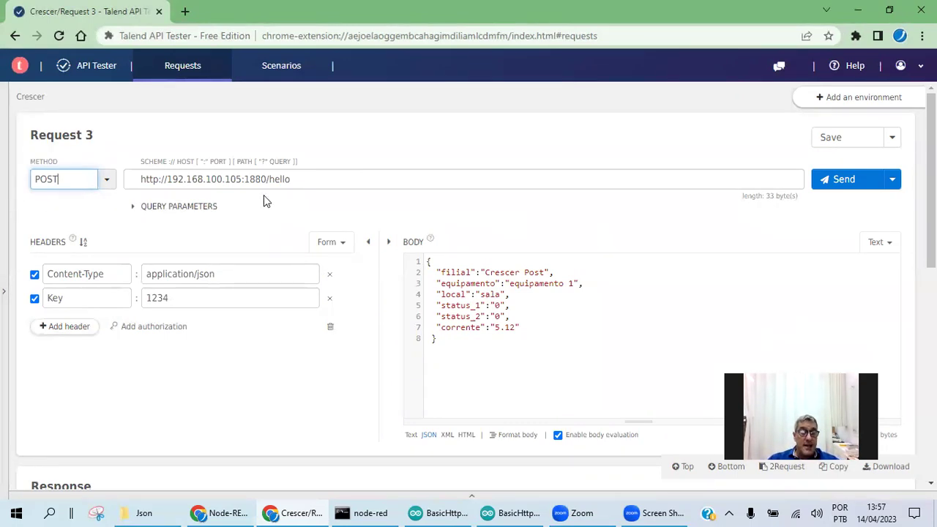
pyautogui.click(311, 180)
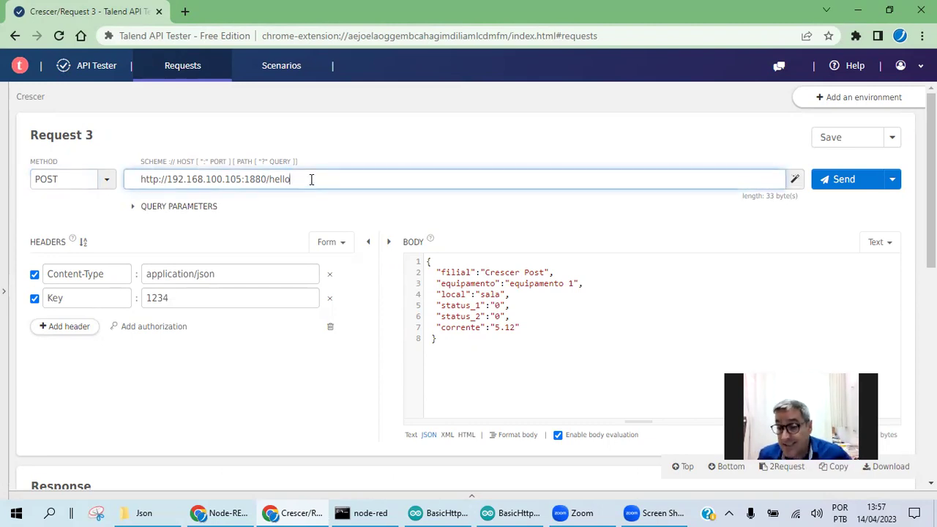
# Review the POST request's URL, the Key header value and the JSON body by highlighting each one
pyautogui.moveTo(311, 179); pyautogui.dragTo(139, 181)
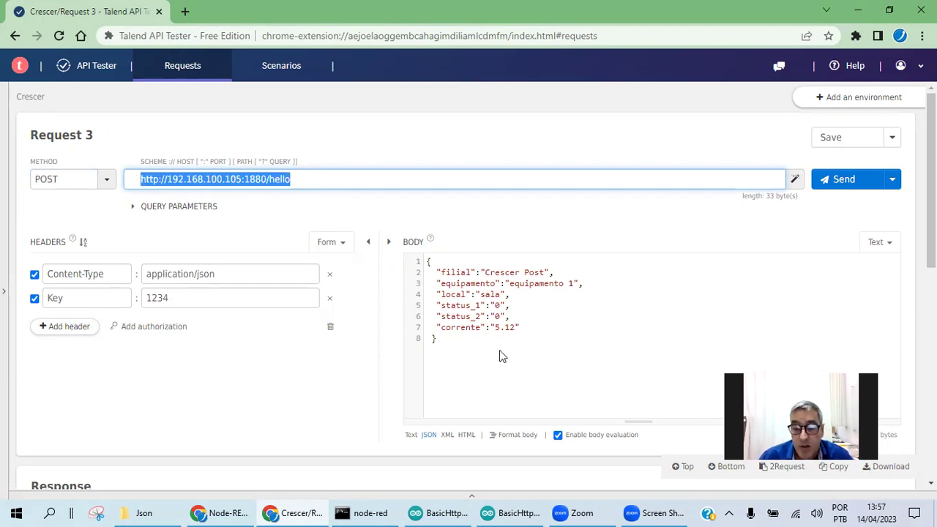
pyautogui.click(496, 376)
pyautogui.hotkey('ctrl', 'a')
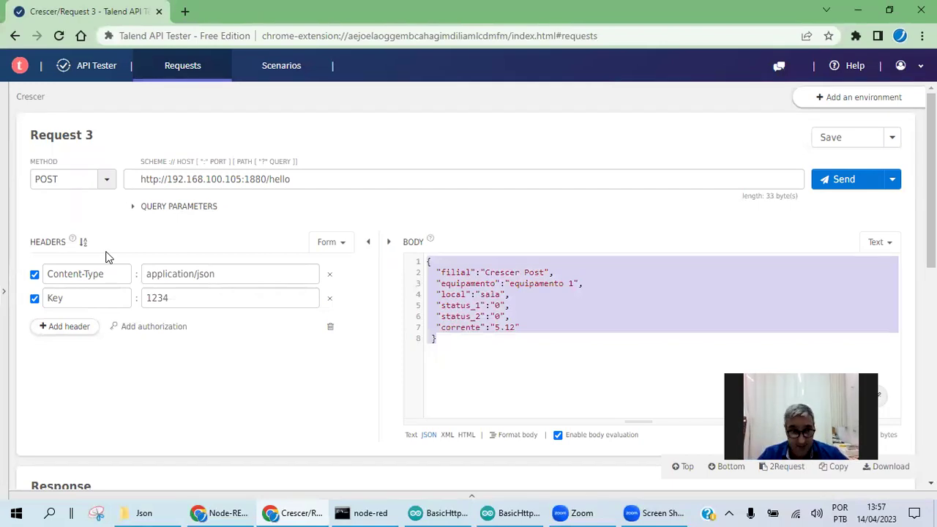
pyautogui.doubleClick(177, 301)
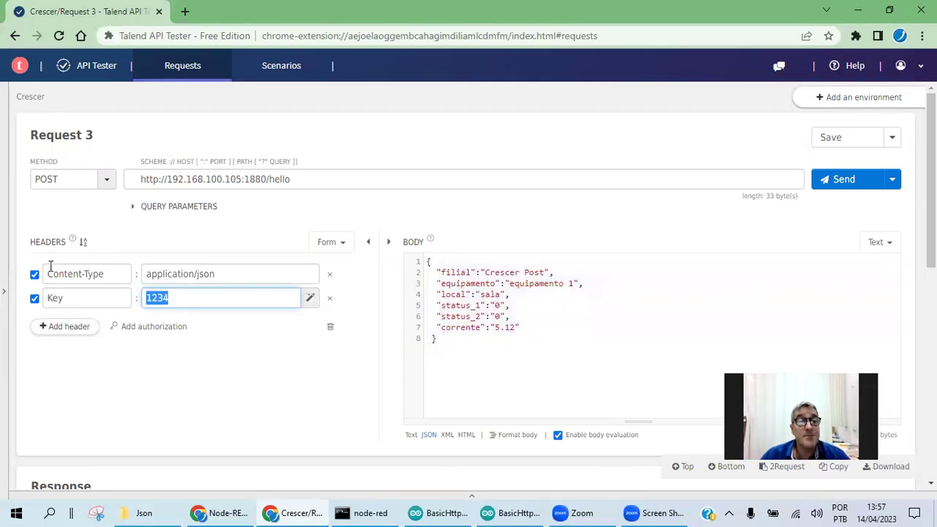
pyautogui.click(454, 342)
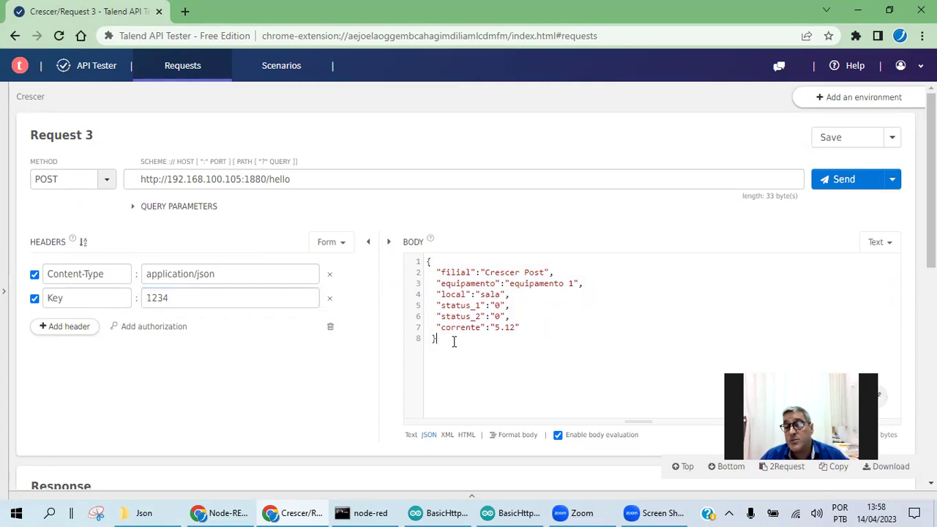
pyautogui.moveTo(449, 341); pyautogui.dragTo(413, 252)
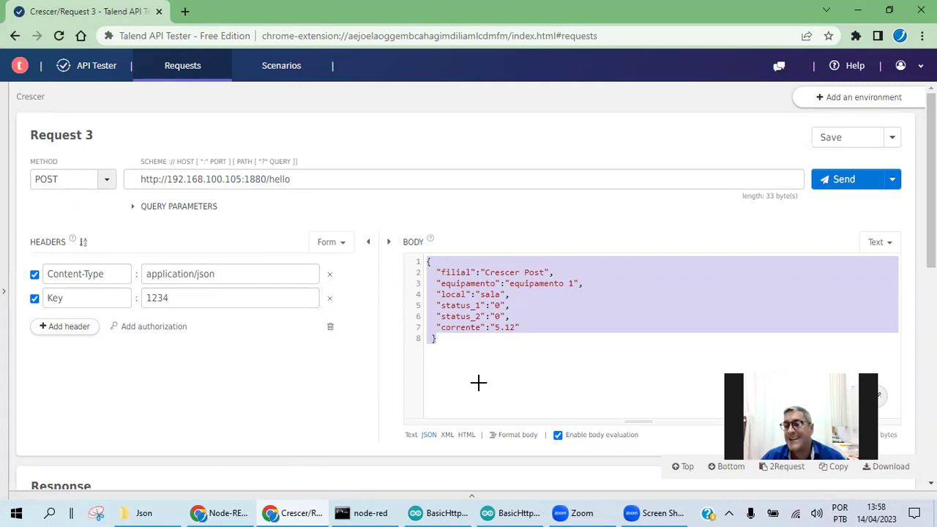
# Restore the Talend API Tester window to its smaller size over the Node-RED flow, keeping the debug messages visible
pyautogui.hotkey('alt', 'Tab')
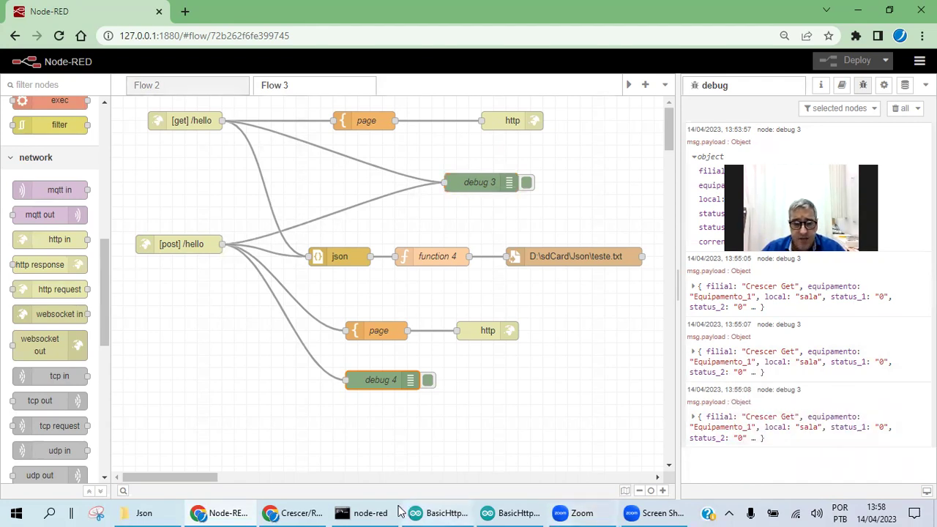
pyautogui.click(300, 513)
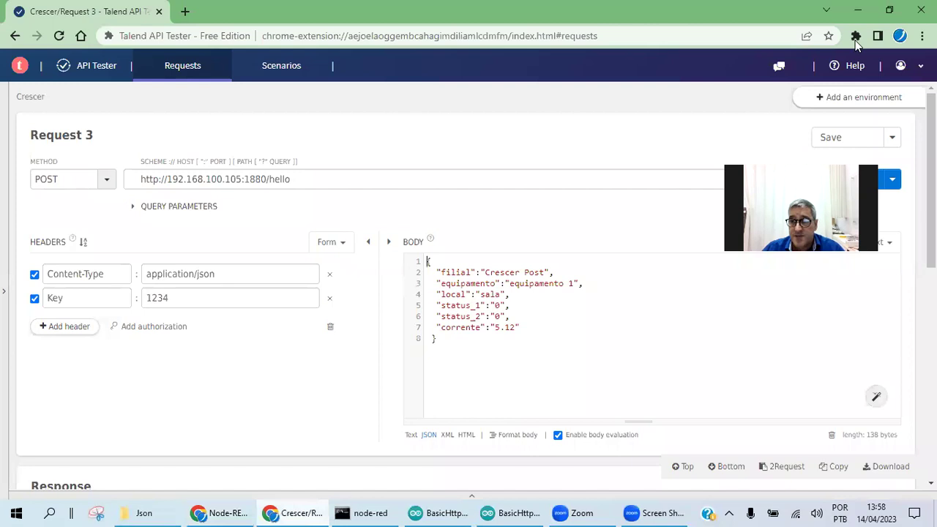
pyautogui.click(889, 10)
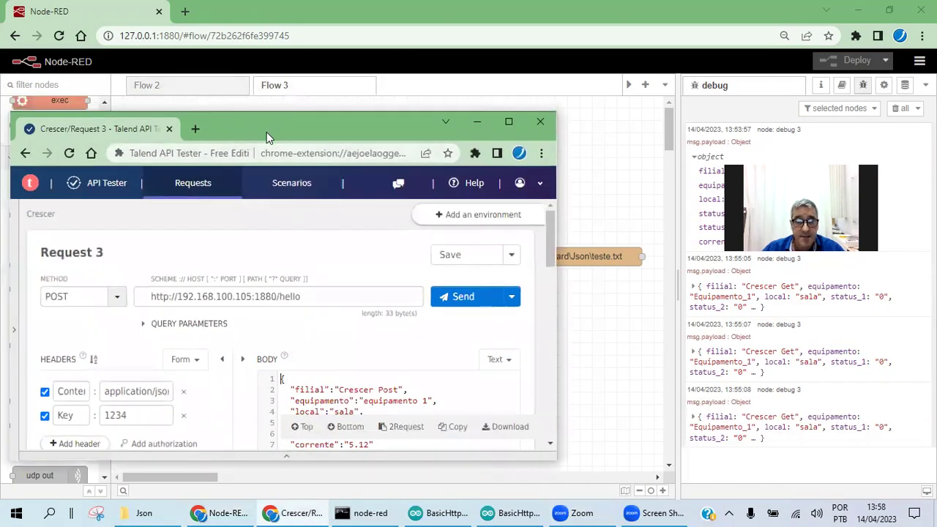
pyautogui.moveTo(267, 132); pyautogui.dragTo(285, 137)
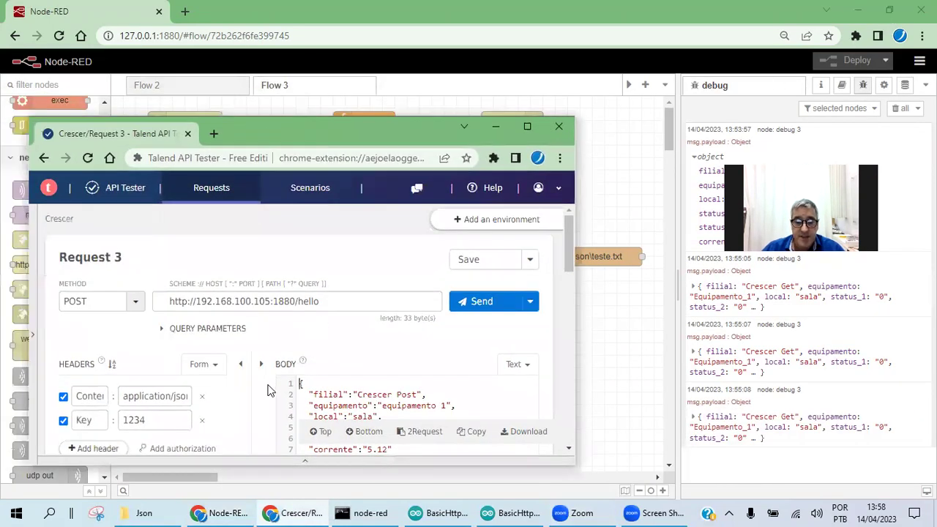
pyautogui.scroll(-1, 338, 380)
pyautogui.scroll(-1, 357, 383)
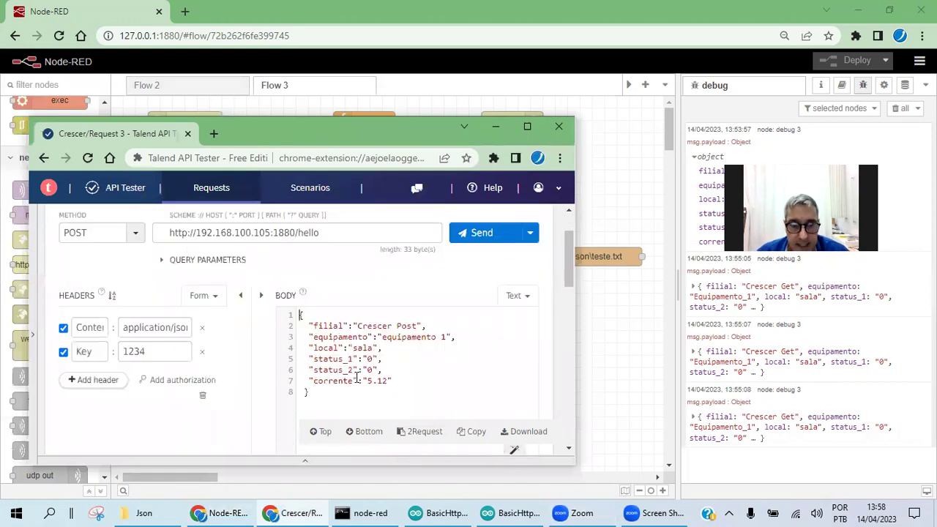
pyautogui.moveTo(315, 326); pyautogui.dragTo(326, 395)
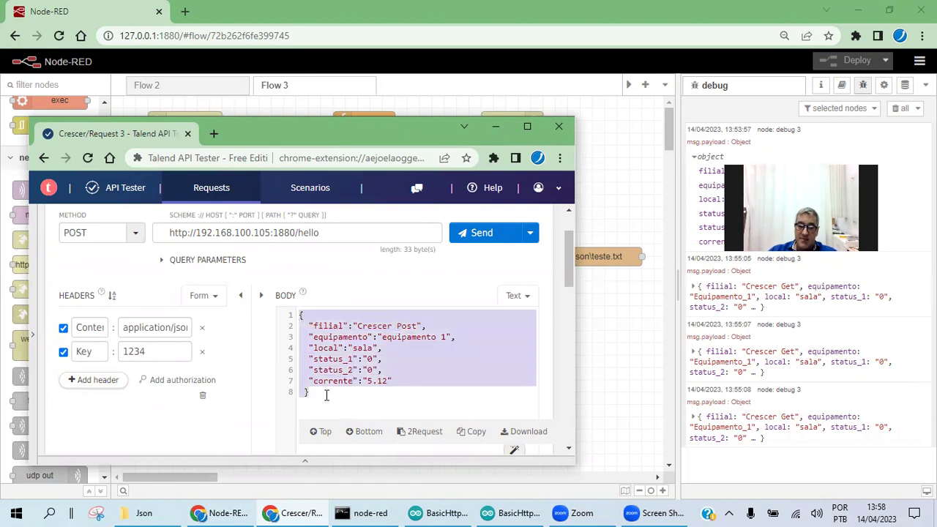
pyautogui.click(402, 366)
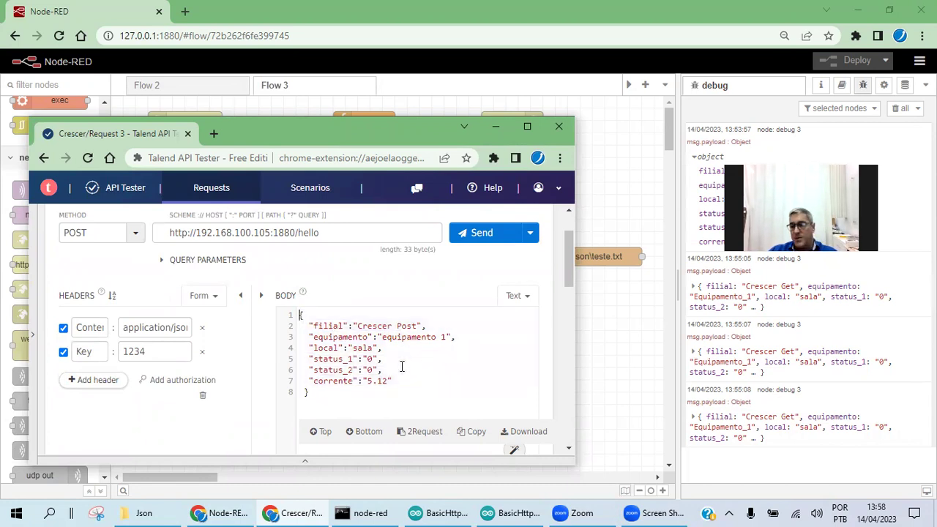
pyautogui.click(481, 233)
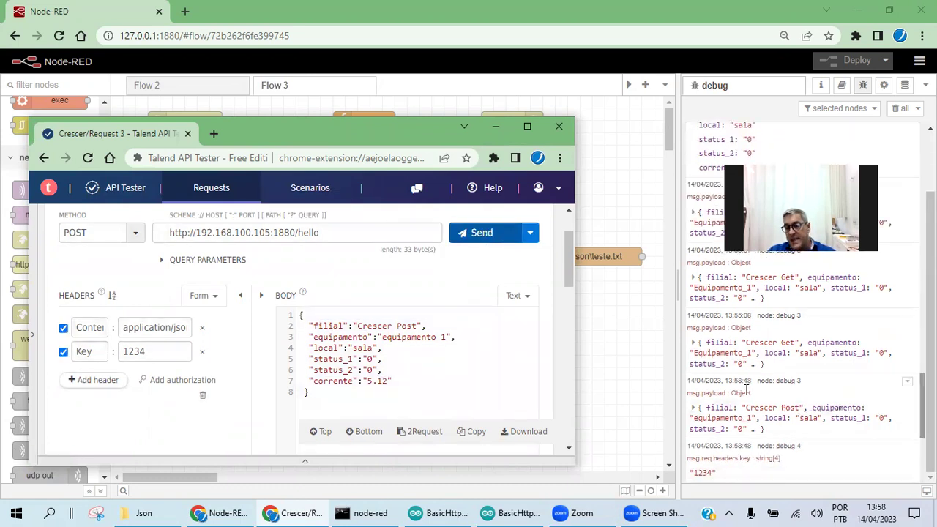
# In Node-RED, expand the newest debug 3 payload and compare the debug 4 key value with the Key header in Talend API Tester
pyautogui.click(692, 407)
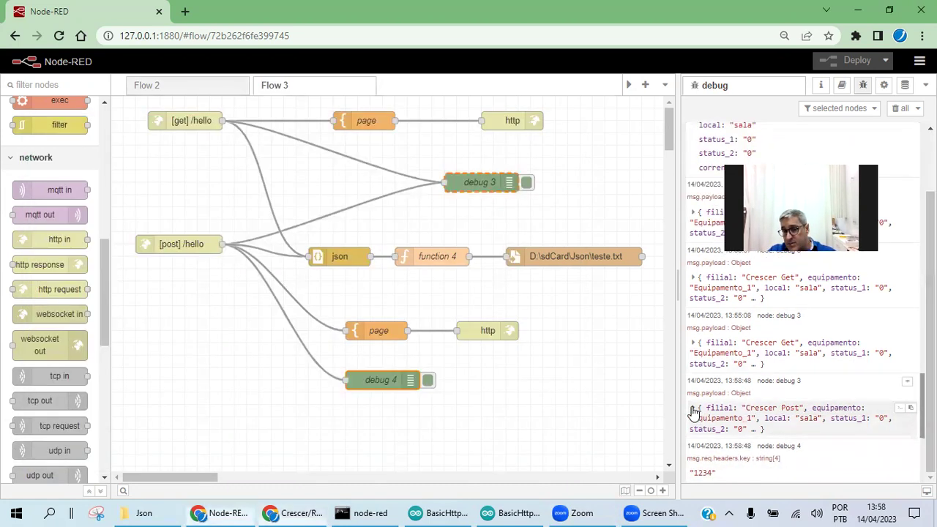
pyautogui.scroll(-2, 763, 453)
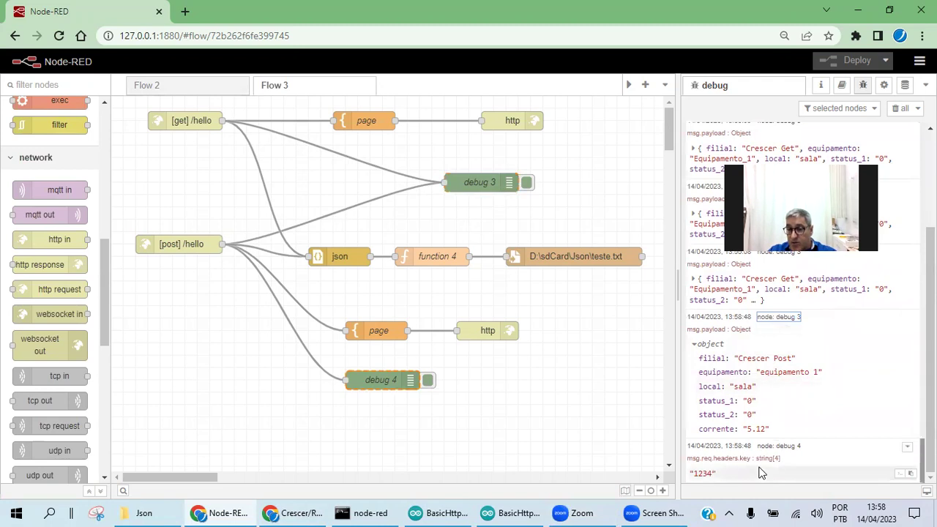
pyautogui.moveTo(696, 473); pyautogui.dragTo(710, 472)
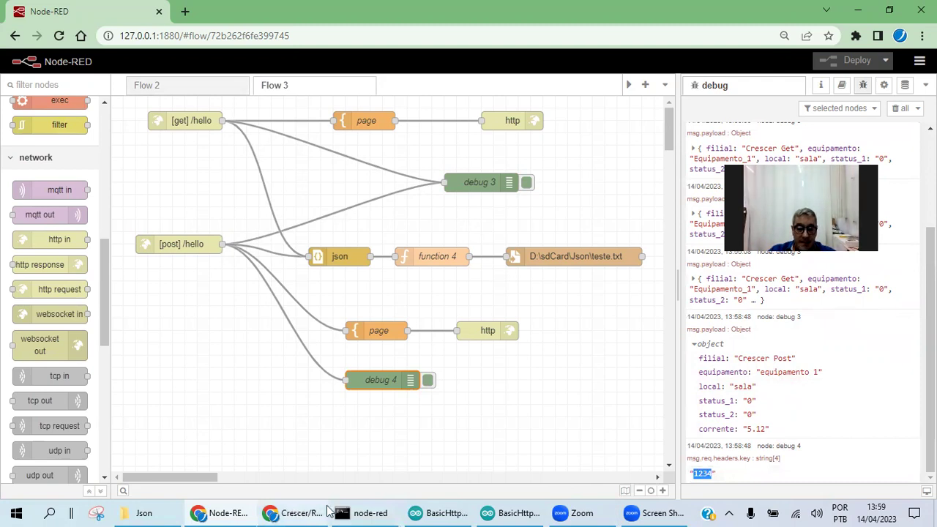
pyautogui.hotkey('alt', 'Tab')
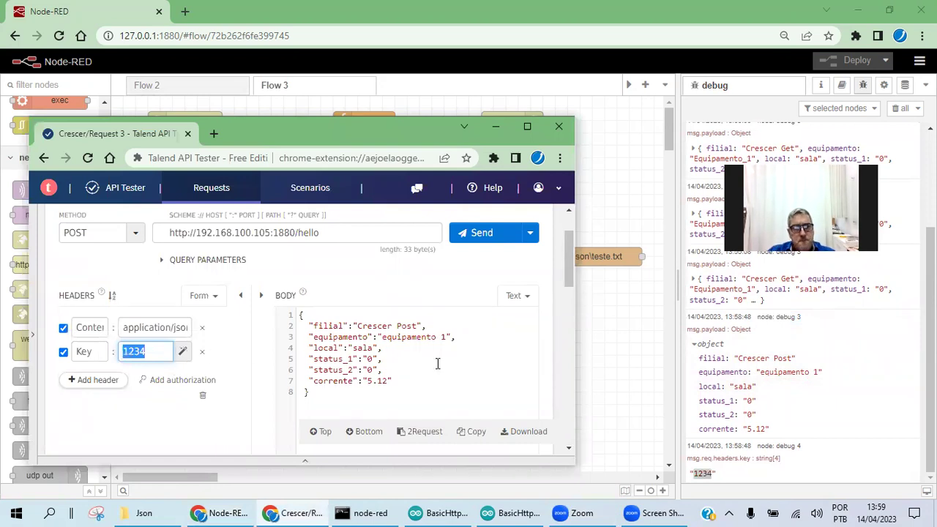
pyautogui.click(609, 356)
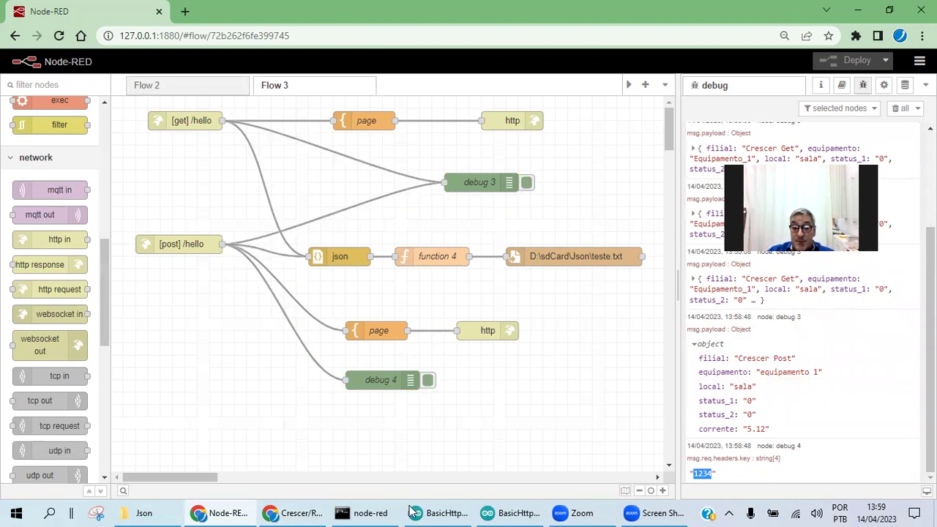
# Return to Talend API Tester and send the POST request three more times
pyautogui.click(291, 513)
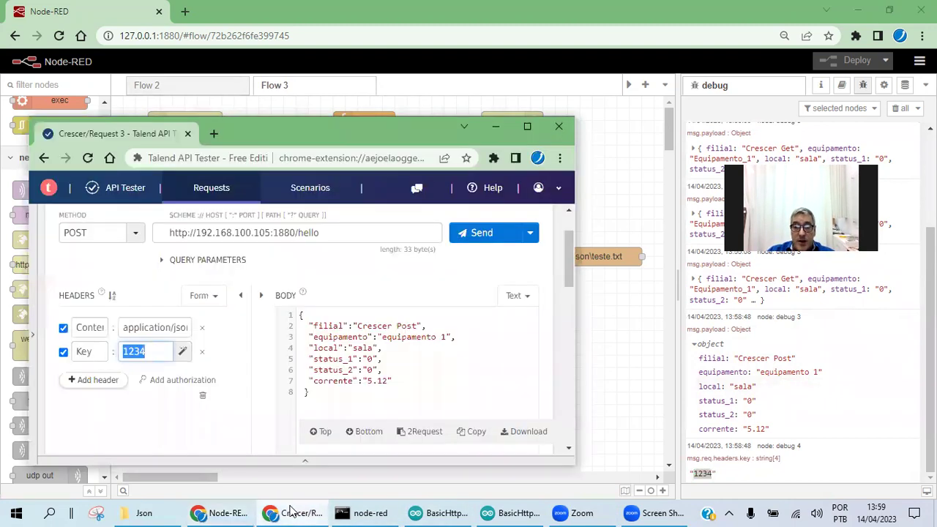
pyautogui.click(486, 233)
pyautogui.click(486, 233)
pyautogui.click(486, 233)
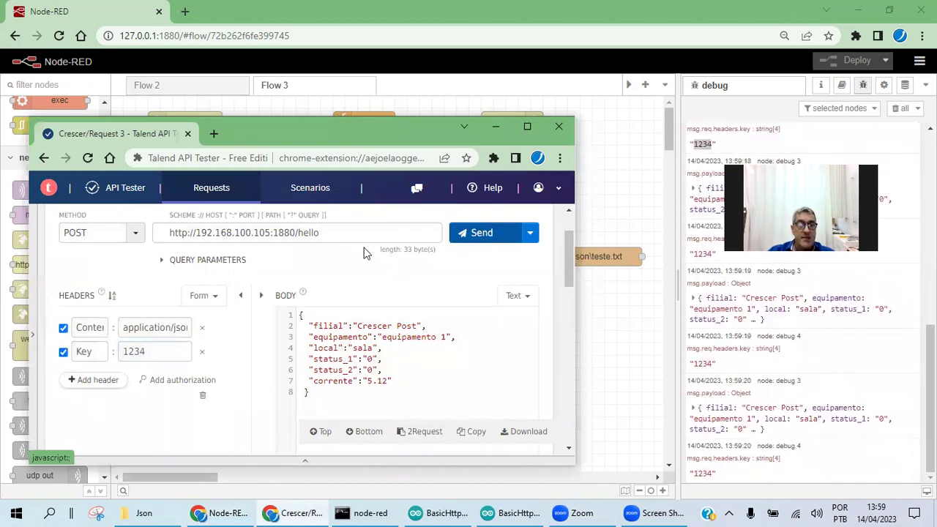
# Open teste.txt from the Json folder in a maximized Notepad and examine the timestamped "Crescer Post" lines
pyautogui.hotkey('alt', 'Tab')
pyautogui.doubleClick(306, 183)
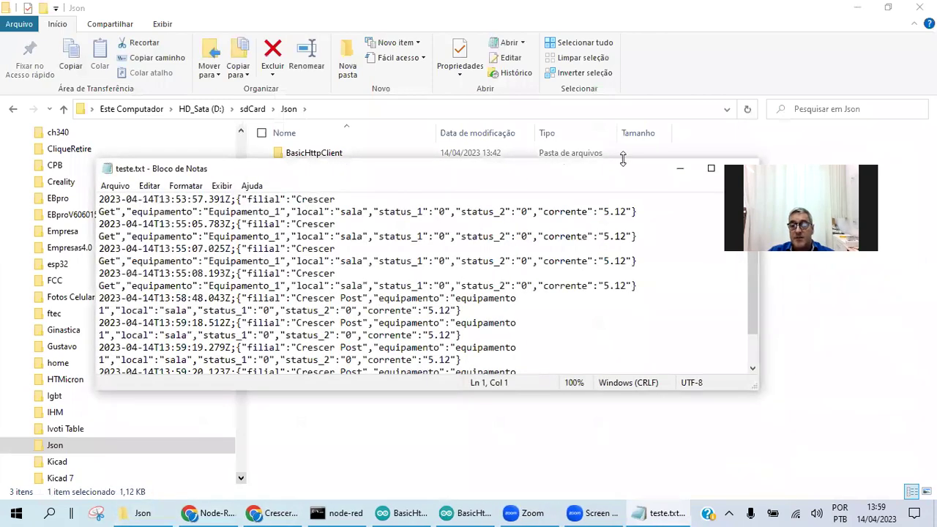
pyautogui.click(711, 168)
pyautogui.moveTo(3, 86); pyautogui.dragTo(790, 124)
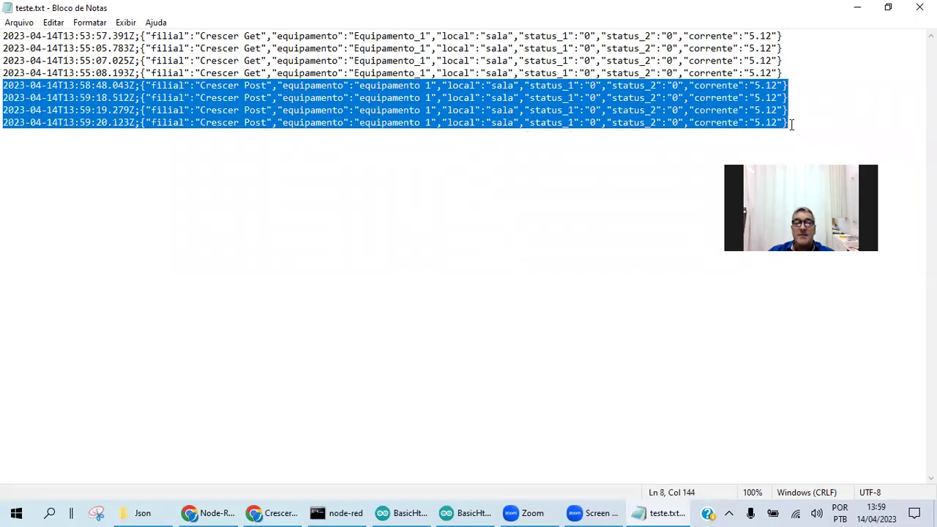
pyautogui.click(101, 98)
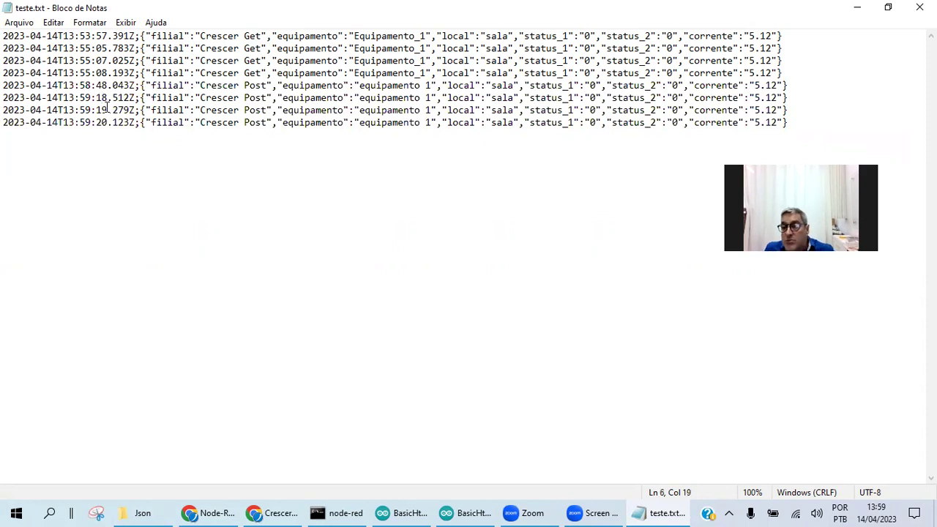